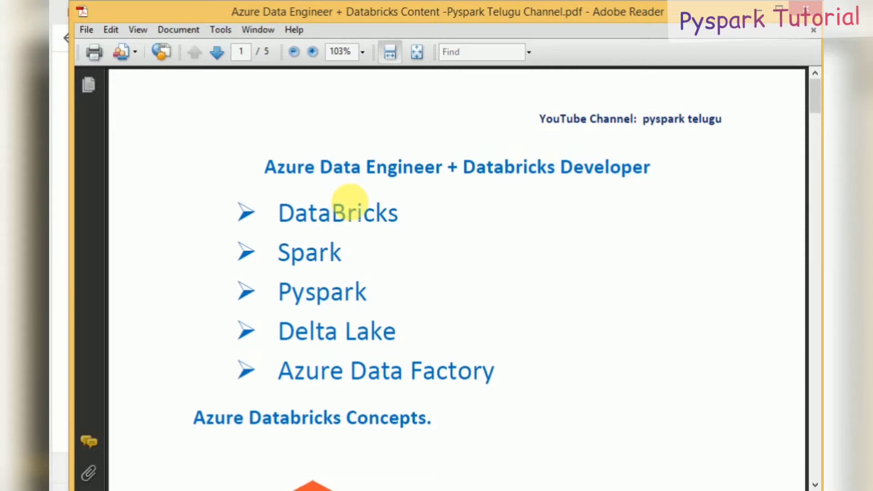
Step: Highlight 'DataBricks' in the course-outline PDF, then bring the Google browser window forward
{"action": "double_click", "coordinate": [336, 206]}
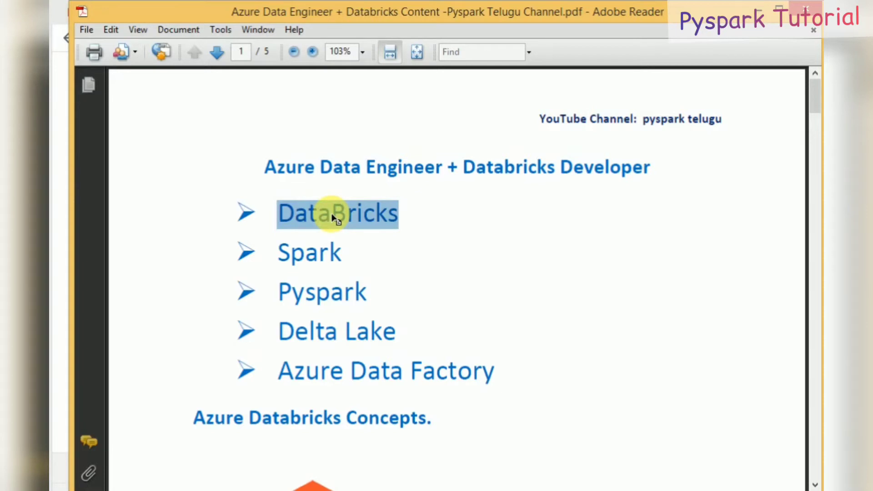
{"action": "left_click", "coordinate": [62, 114]}
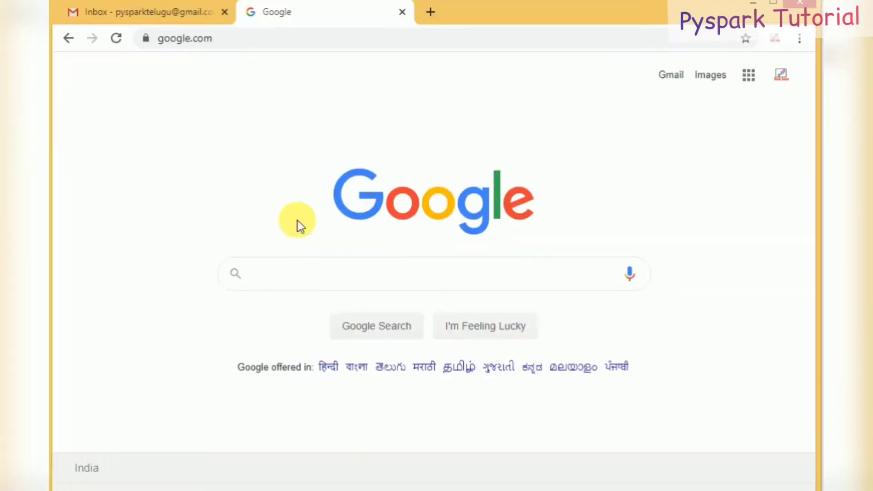
Step: Search Google for 'databricks' and go to the Try Databricks sign-up page
{"action": "left_click", "coordinate": [311, 275]}
{"action": "type", "text": "d"}
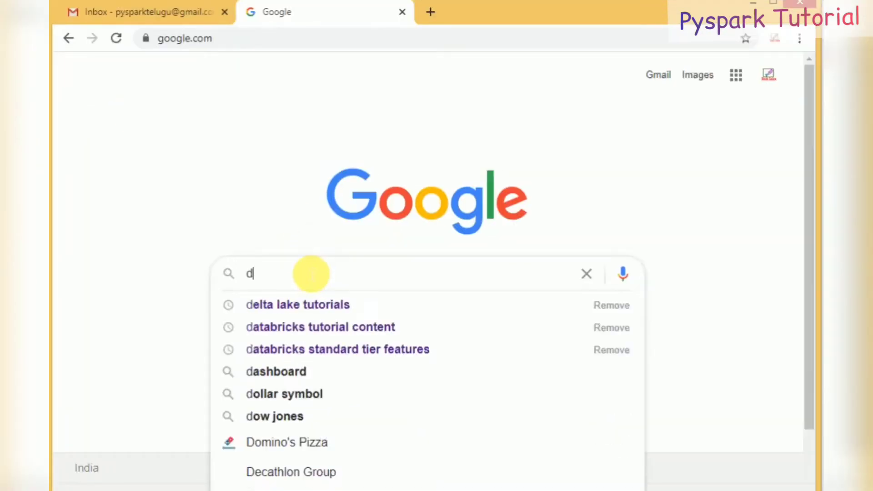
{"action": "type", "text": "atabri"}
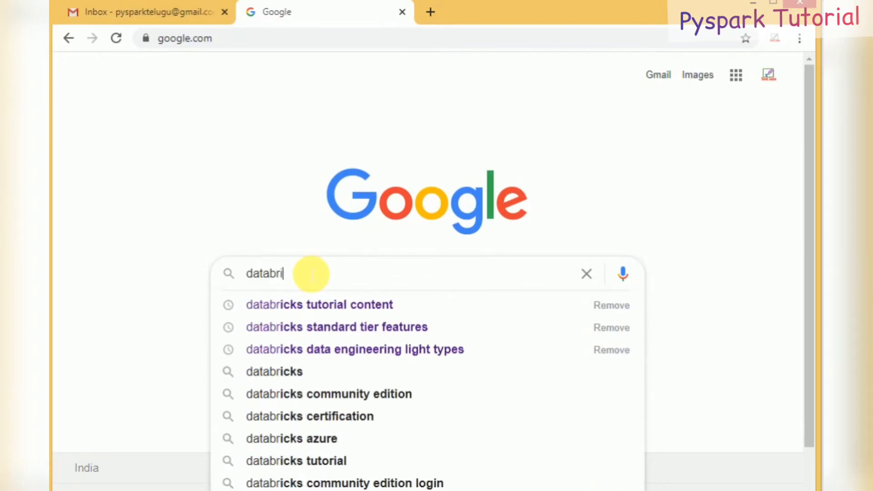
{"action": "type", "text": "cks"}
{"action": "key", "text": "Return"}
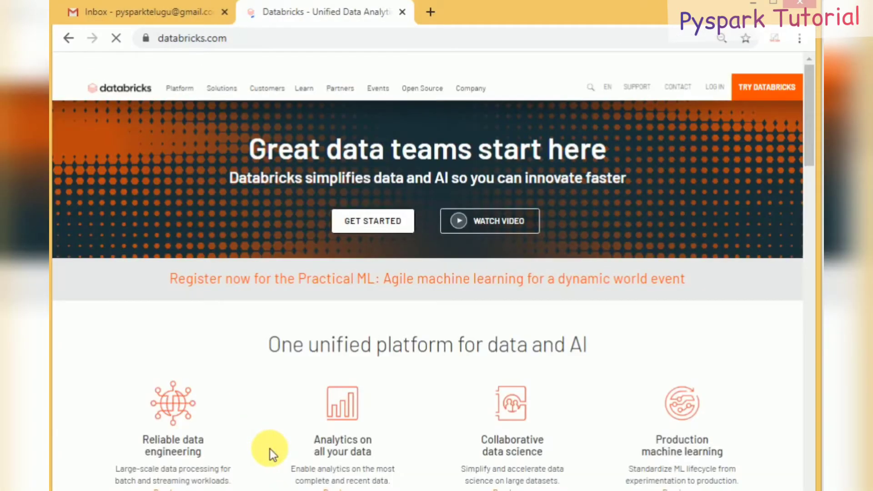
{"action": "left_click", "coordinate": [776, 94]}
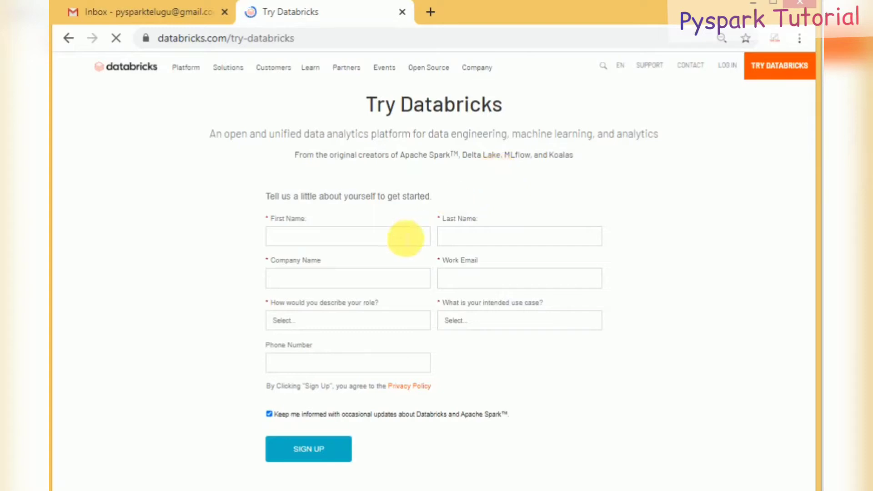
Step: Enter the first name, last name, company and work e-mail in the sign-up form
{"action": "left_click", "coordinate": [406, 238]}
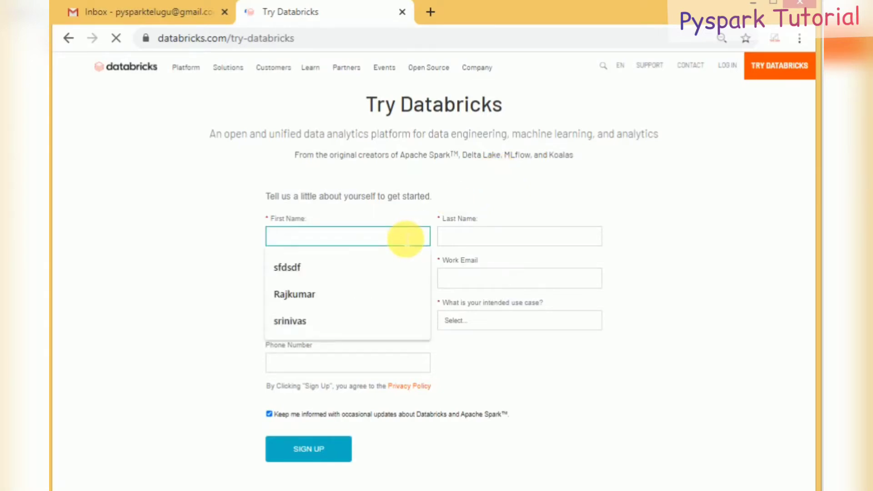
{"action": "type", "text": "Prs"}
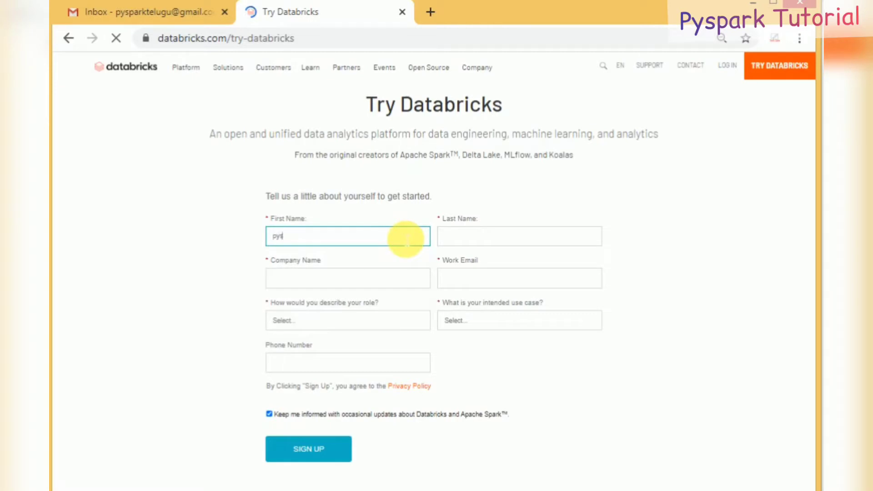
{"action": "type", "text": "park"}
{"action": "key", "text": "Tab"}
{"action": "type", "text": "t"}
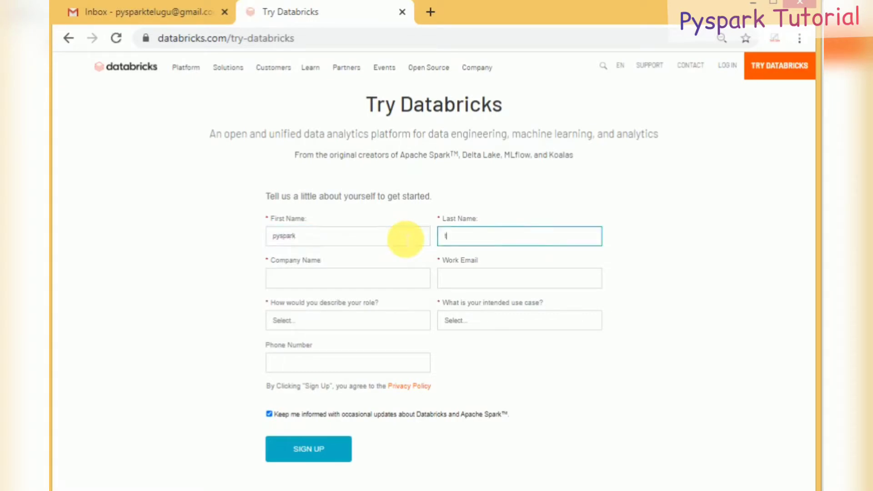
{"action": "type", "text": "elugu"}
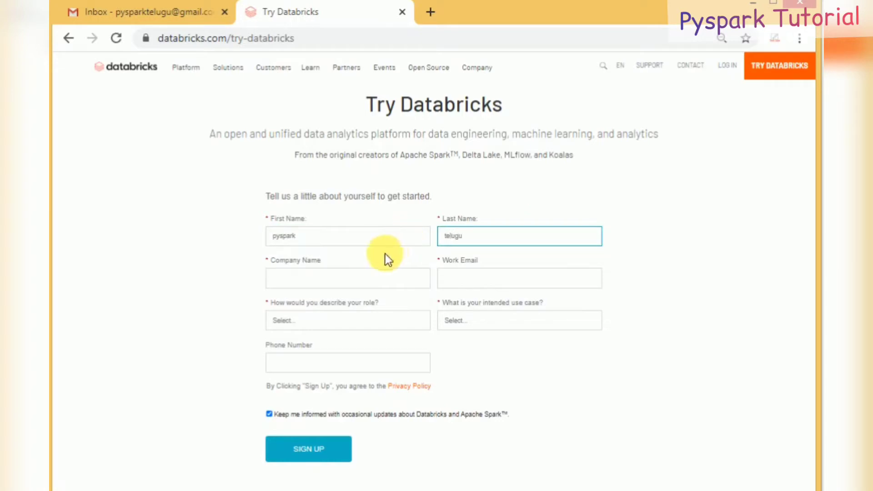
{"action": "left_click", "coordinate": [377, 276]}
{"action": "type", "text": "per"}
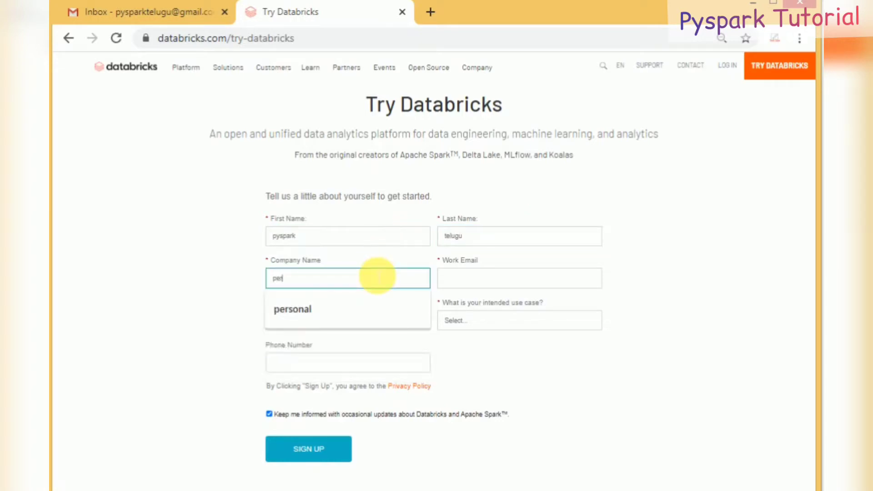
{"action": "key", "text": "BackSpace"}
{"action": "key", "text": "Down"}
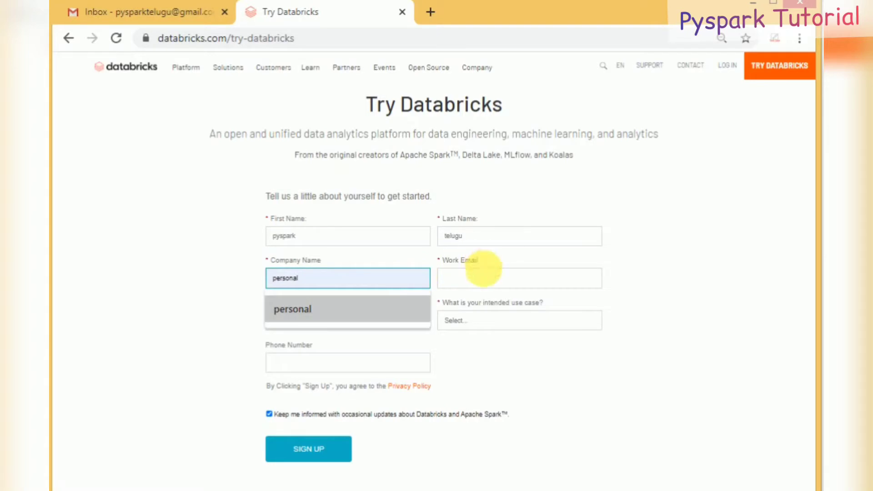
{"action": "left_click", "coordinate": [489, 276]}
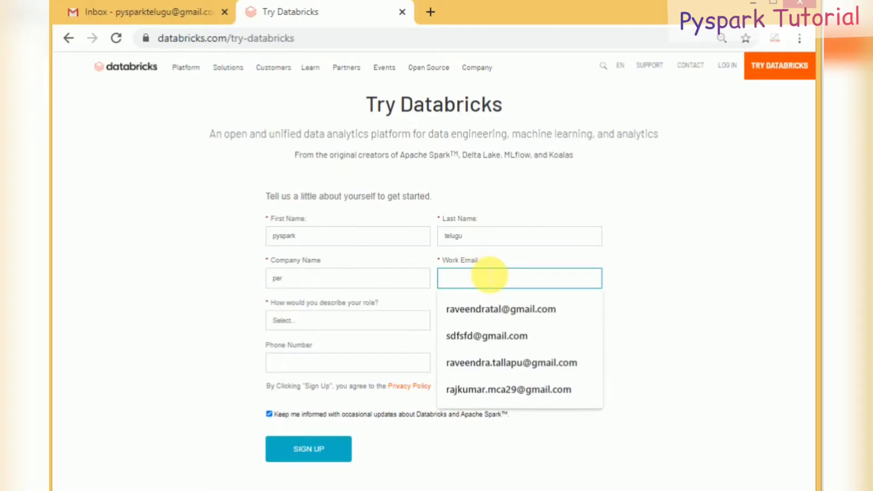
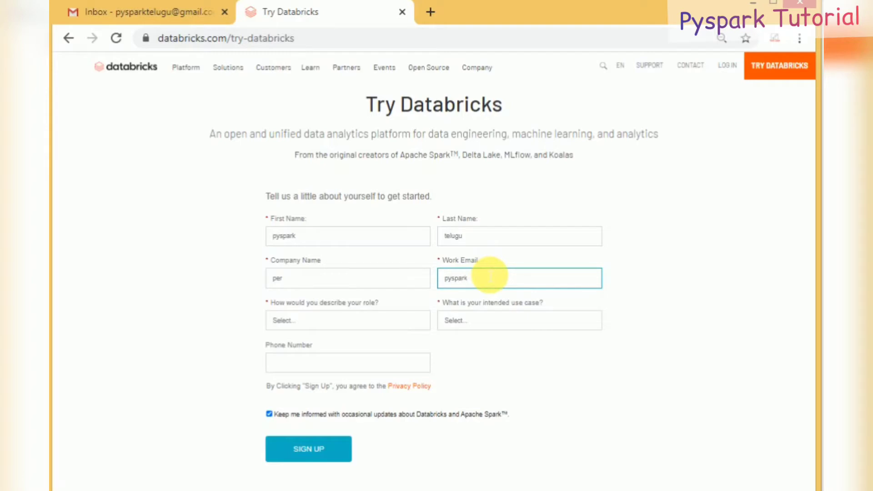
Step: Choose role Data Engineer and use case Education - Learning & Teaching, then submit
{"action": "left_click", "coordinate": [389, 323]}
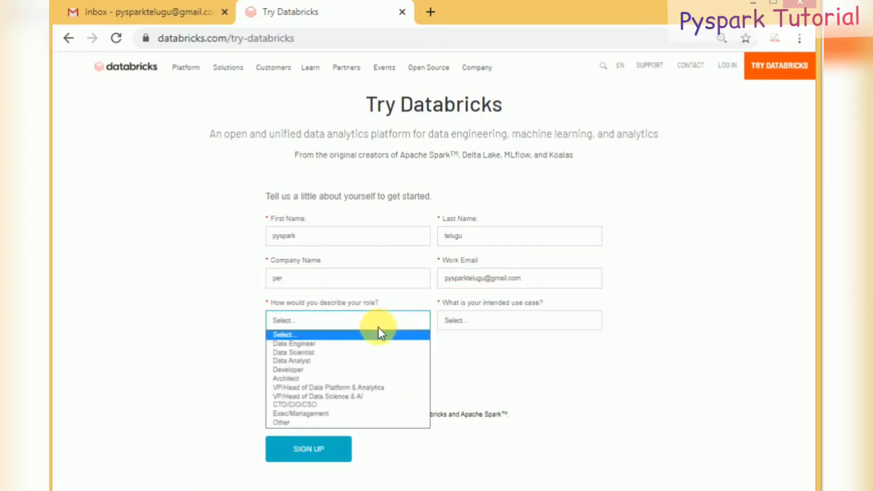
{"action": "left_click", "coordinate": [359, 343]}
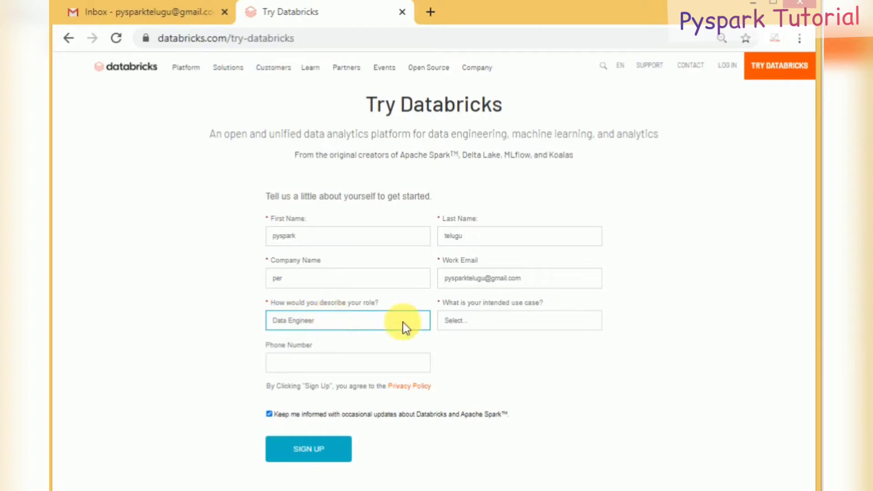
{"action": "left_click", "coordinate": [465, 326]}
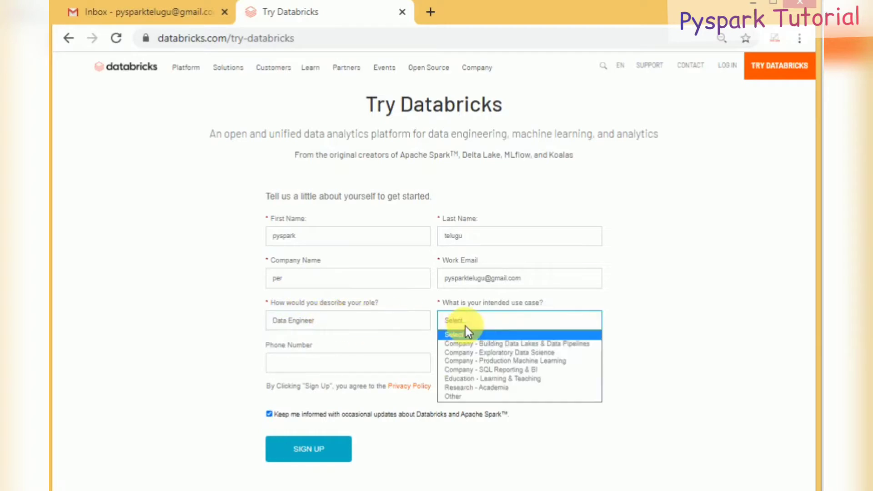
{"action": "left_click", "coordinate": [491, 396]}
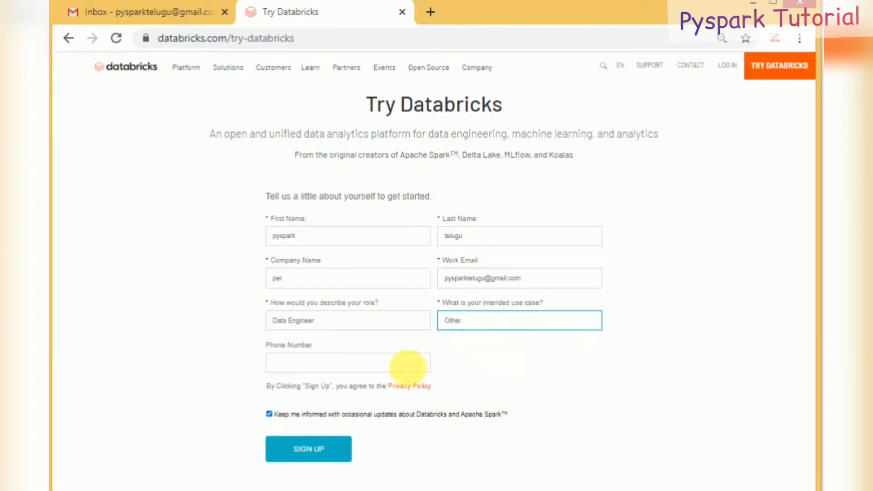
{"action": "left_click", "coordinate": [457, 330]}
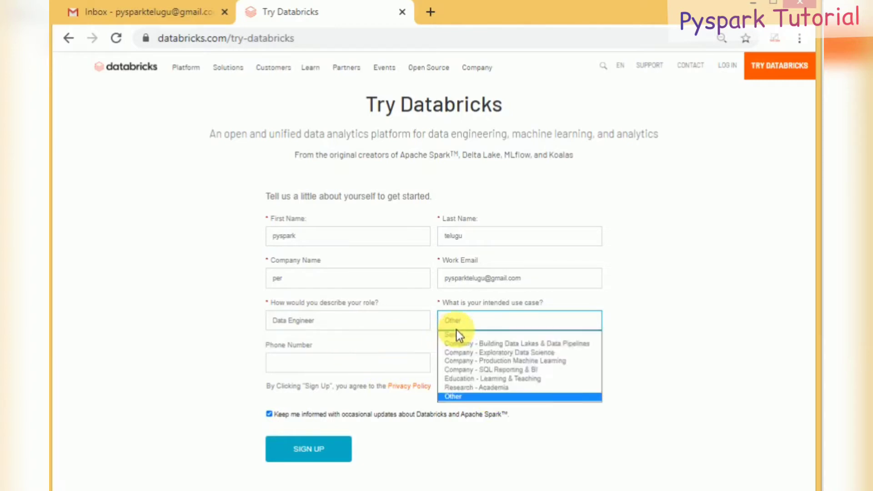
{"action": "left_click", "coordinate": [507, 380]}
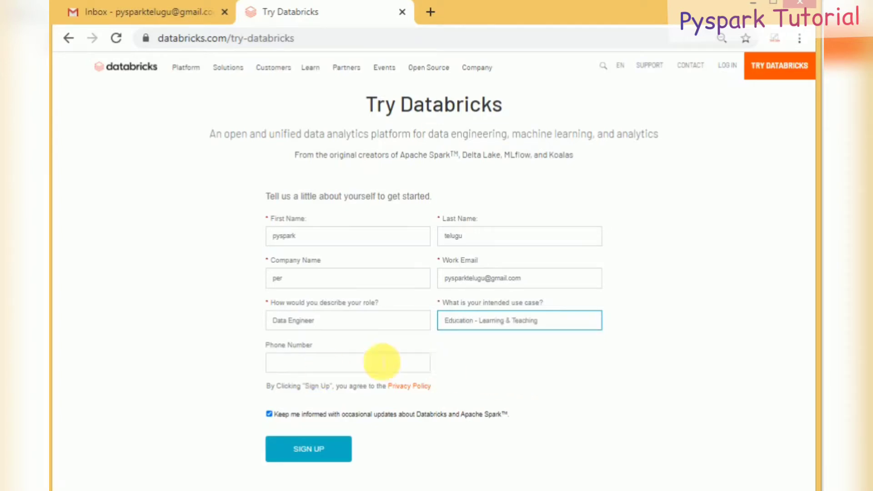
{"action": "left_click", "coordinate": [315, 453]}
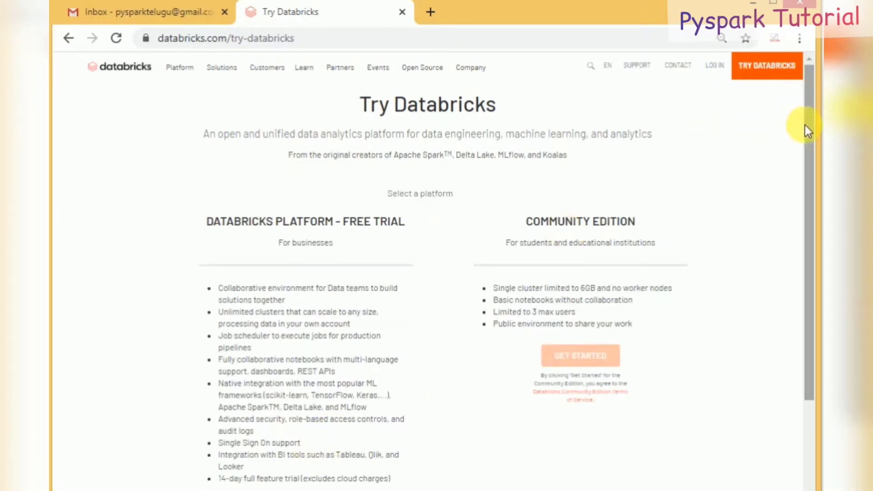
Step: Compare Free Trial with Community Edition and choose Get Started for Community Edition
{"action": "left_click_drag", "start_coordinate": [807, 130], "coordinate": [801, 186]}
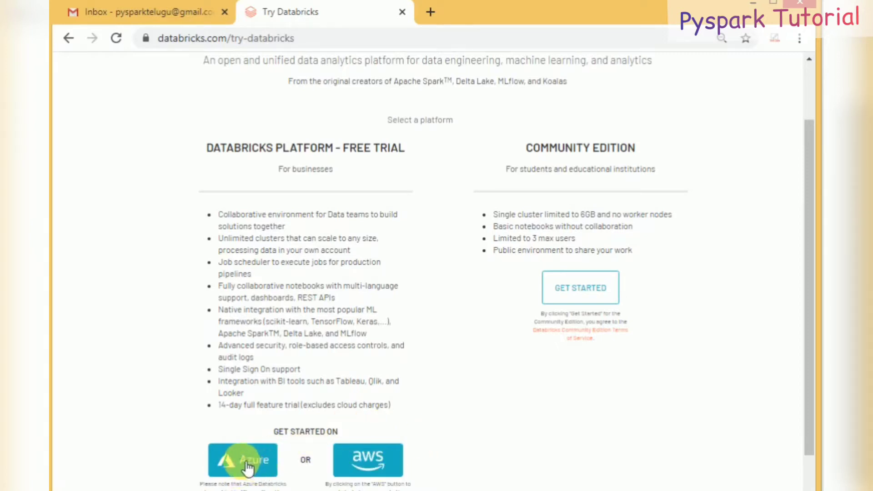
{"action": "left_click", "coordinate": [367, 462]}
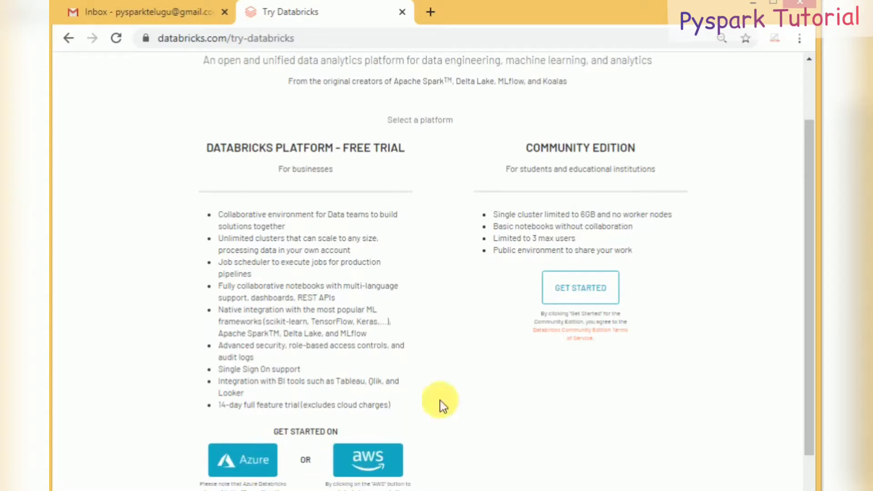
{"action": "triple_click", "coordinate": [289, 155]}
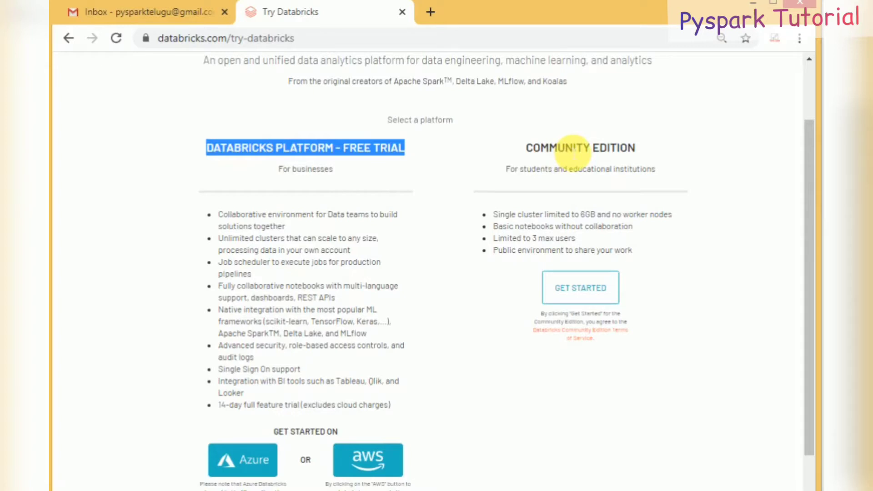
{"action": "triple_click", "coordinate": [574, 149]}
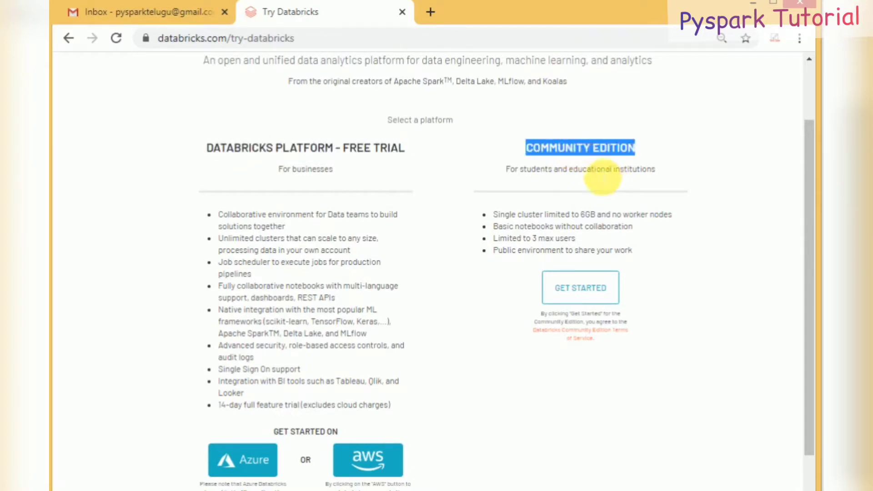
{"action": "double_click", "coordinate": [603, 177]}
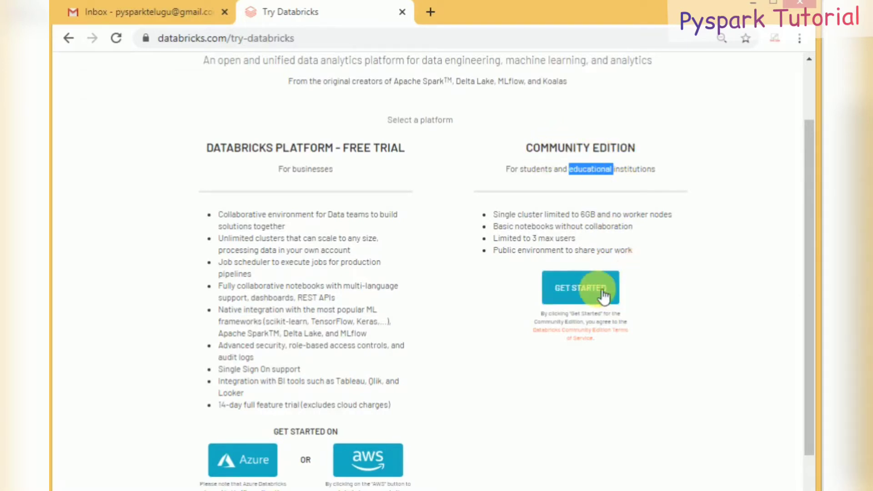
{"action": "left_click", "coordinate": [586, 293]}
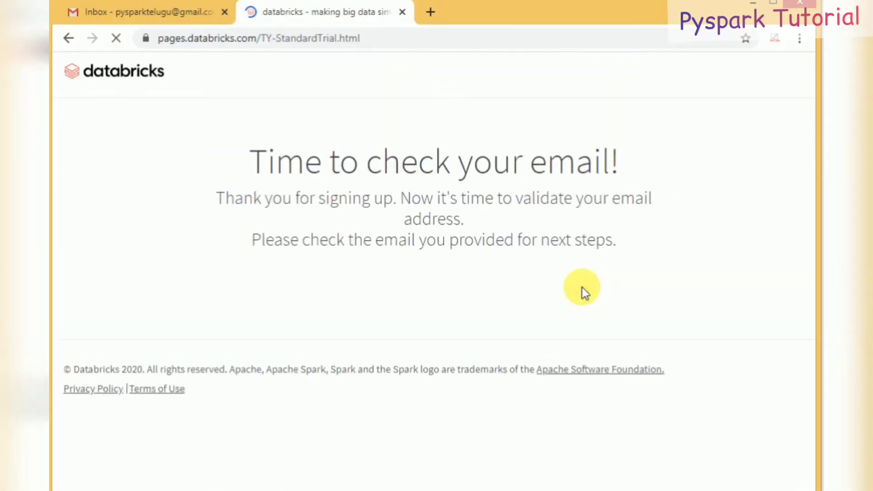
Step: Open the Databricks e-mail in the Gmail inbox and follow its verification link
{"action": "left_click", "coordinate": [193, 12]}
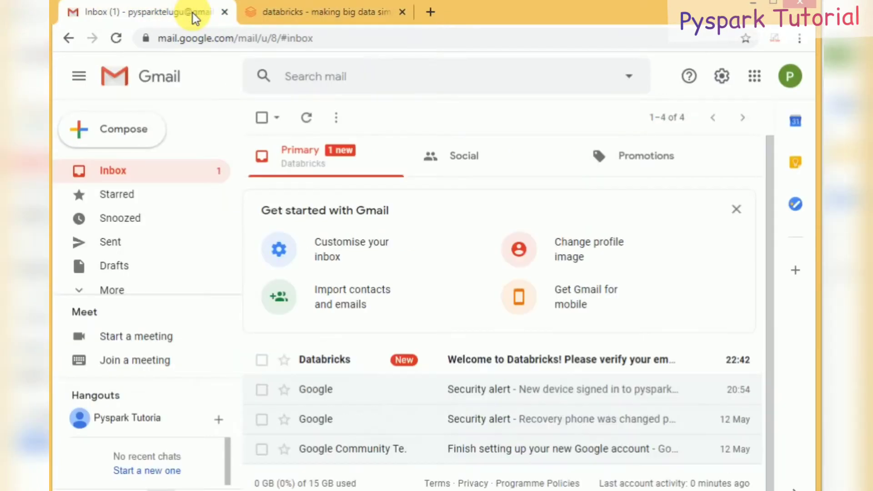
{"action": "left_click", "coordinate": [172, 179]}
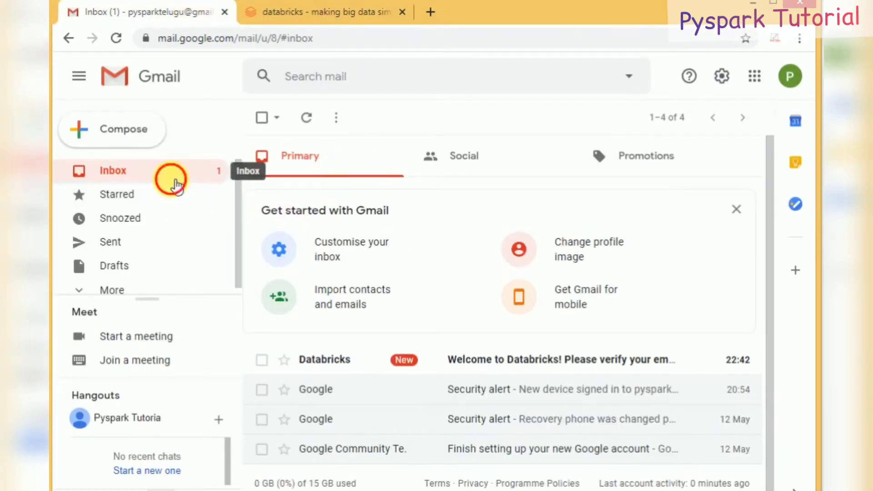
{"action": "left_click", "coordinate": [536, 366]}
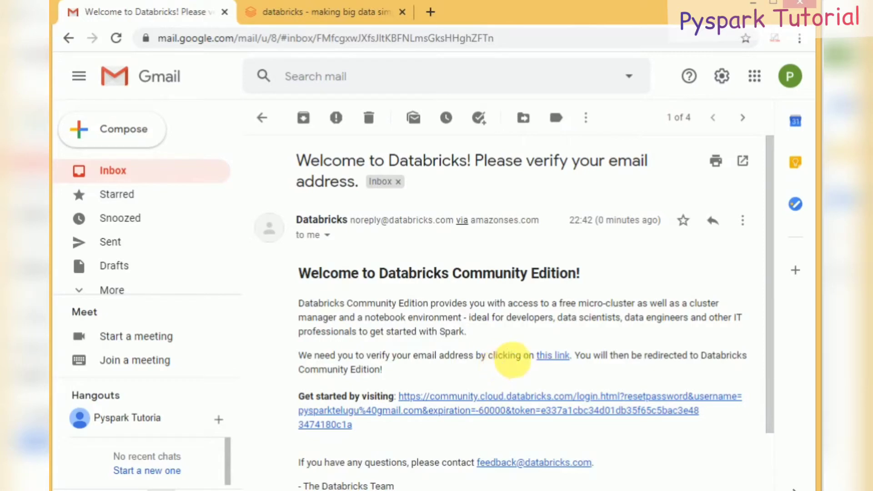
{"action": "left_click", "coordinate": [553, 357]}
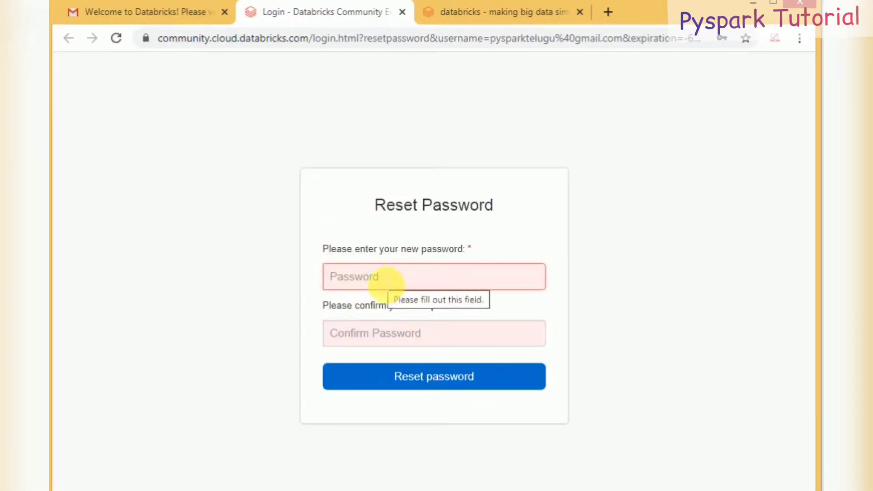
Step: Enter the new account password in both fields and submit the reset
{"action": "left_click", "coordinate": [387, 283]}
{"action": "type", "text": "pyspark"}
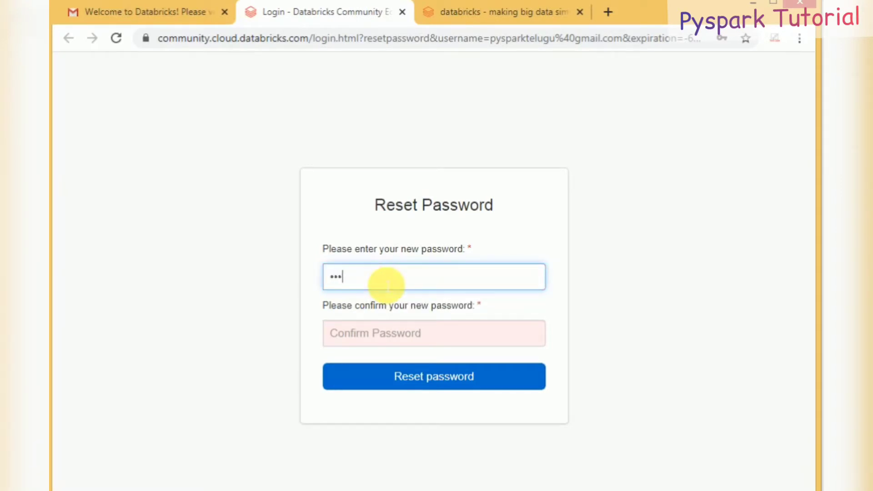
{"action": "type", "text": "@123"}
{"action": "left_click", "coordinate": [396, 338]}
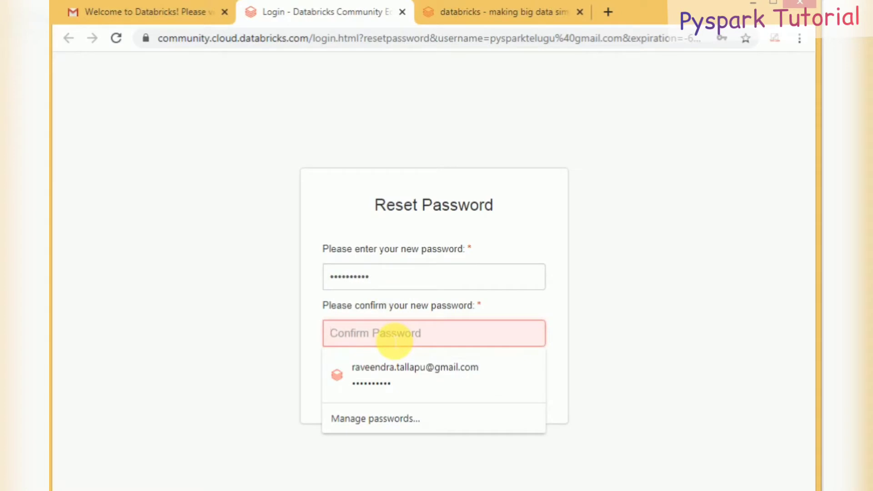
{"action": "type", "text": "pyspark@1"}
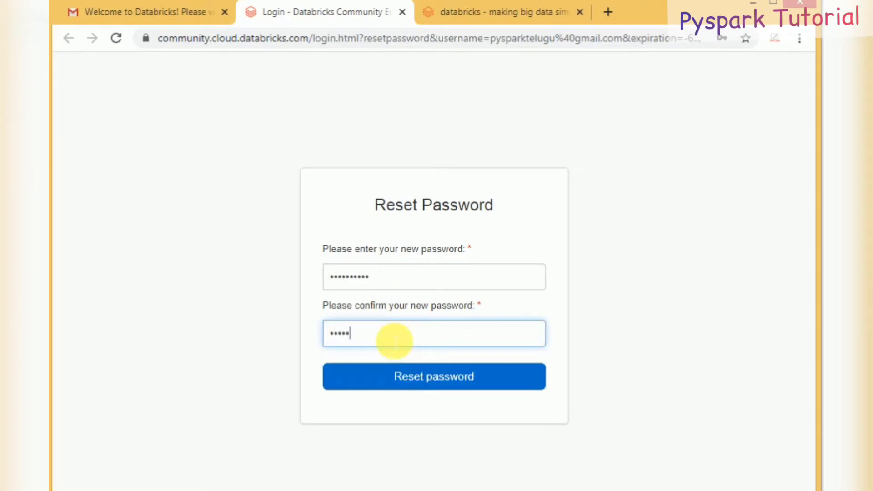
{"action": "type", "text": "23"}
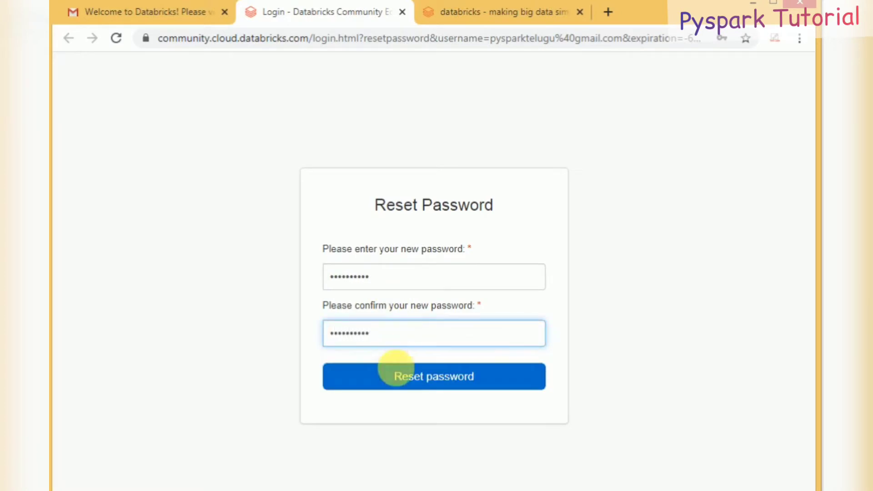
{"action": "left_click", "coordinate": [400, 377]}
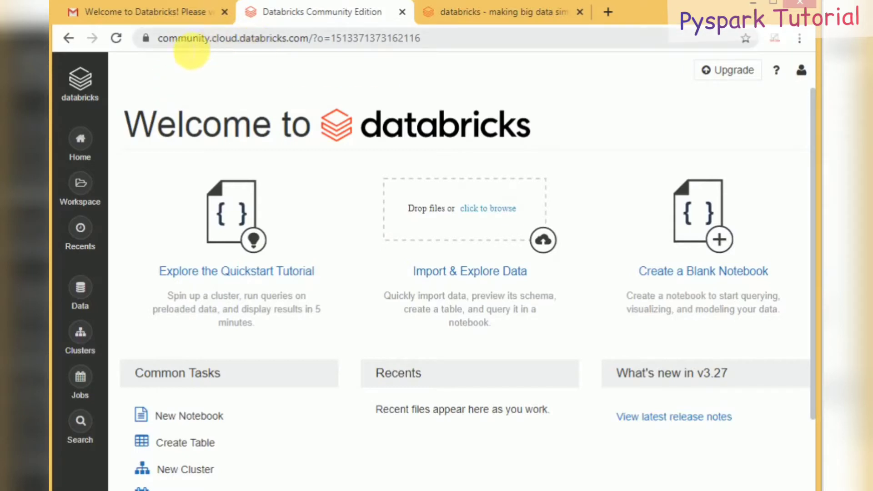
Step: Select the workspace id in the address bar, then choose Log Out from the account menu
{"action": "left_click", "coordinate": [256, 40]}
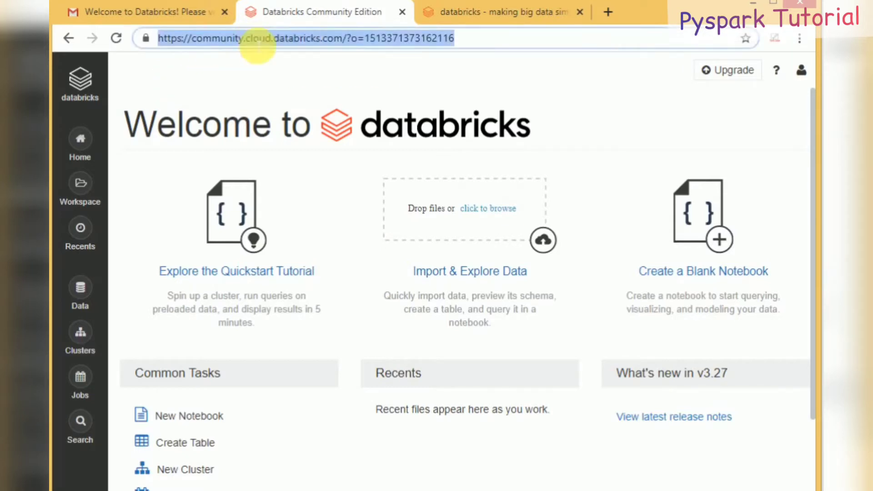
{"action": "left_click", "coordinate": [407, 40]}
{"action": "double_click", "coordinate": [408, 40]}
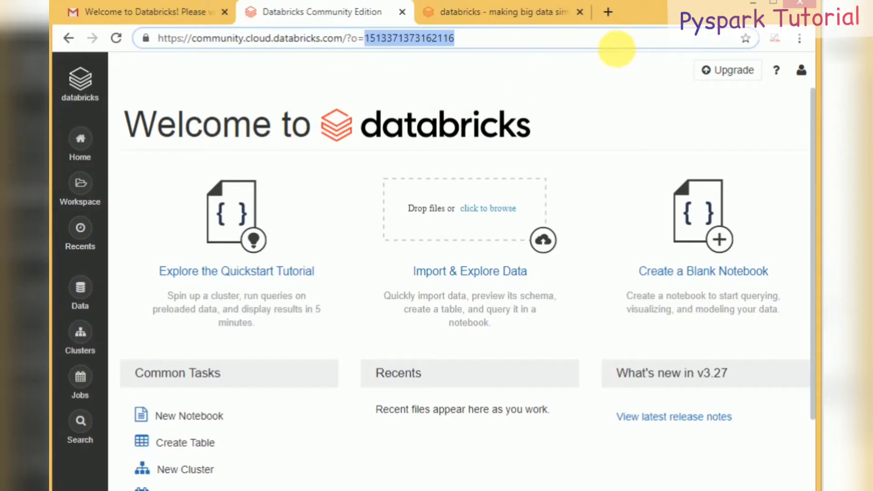
{"action": "left_click", "coordinate": [801, 70]}
{"action": "left_click", "coordinate": [724, 226]}
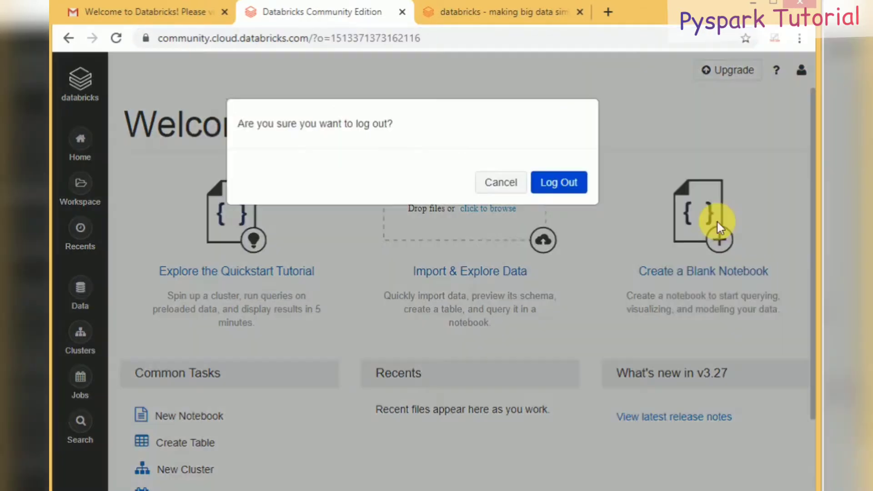
Step: Confirm the log-out, close the stray Open file window and select the address bar
{"action": "left_click", "coordinate": [556, 194]}
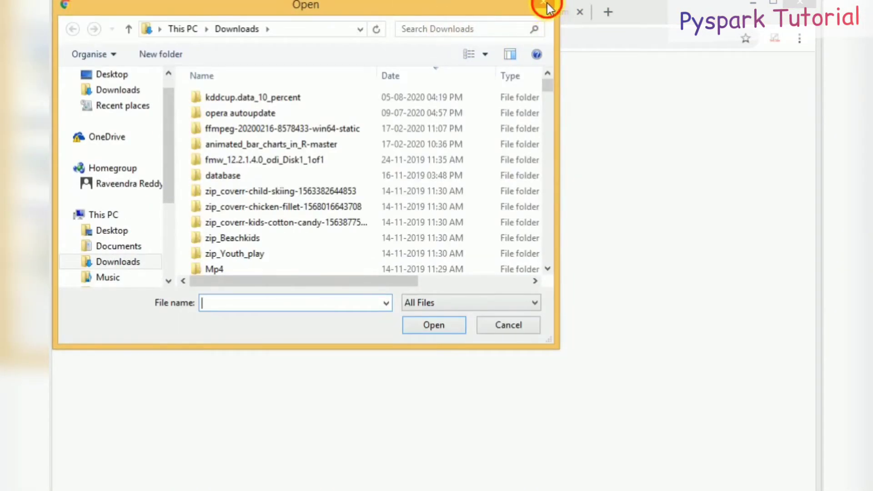
{"action": "left_click", "coordinate": [551, 5]}
{"action": "left_click", "coordinate": [429, 48]}
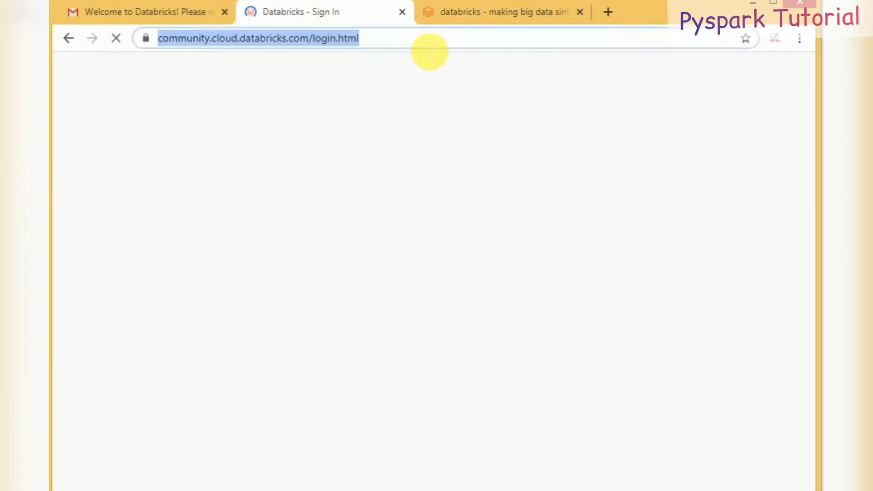
Step: Go to Google, search 'databricks' and open the Databricks - Unified Data Analytics result
{"action": "type", "text": "go"}
{"action": "key", "text": "Return"}
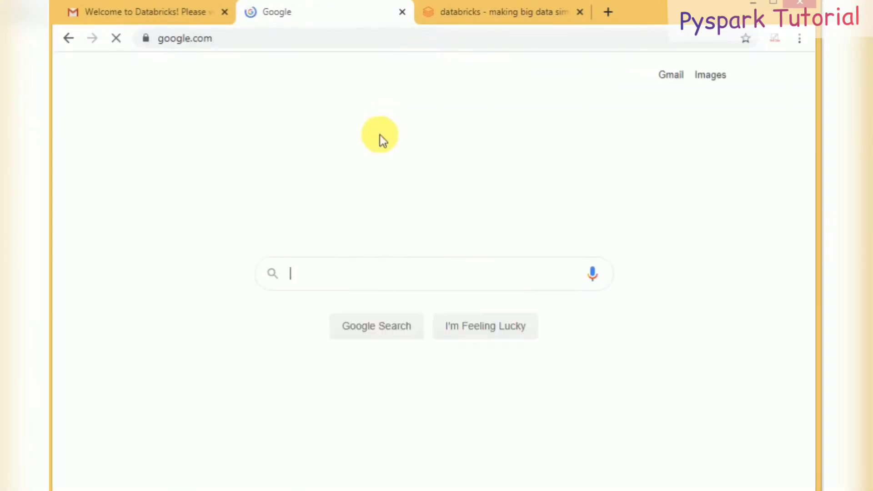
{"action": "type", "text": "dat"}
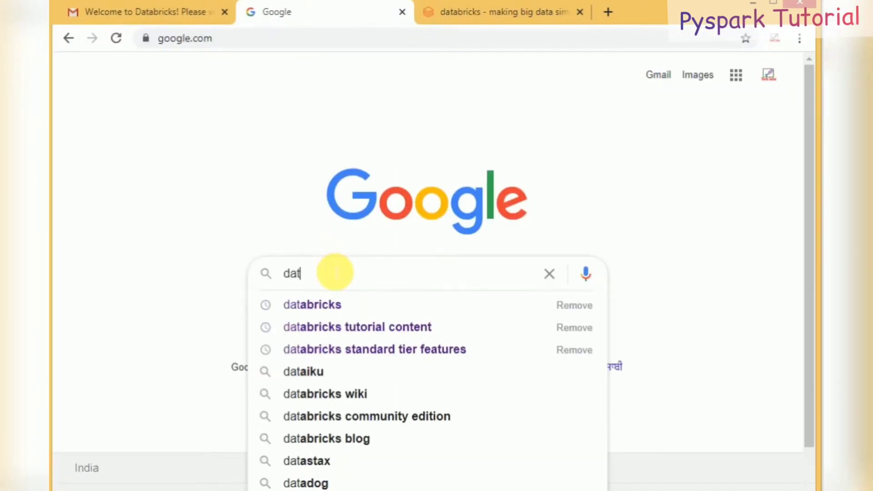
{"action": "type", "text": "abricks"}
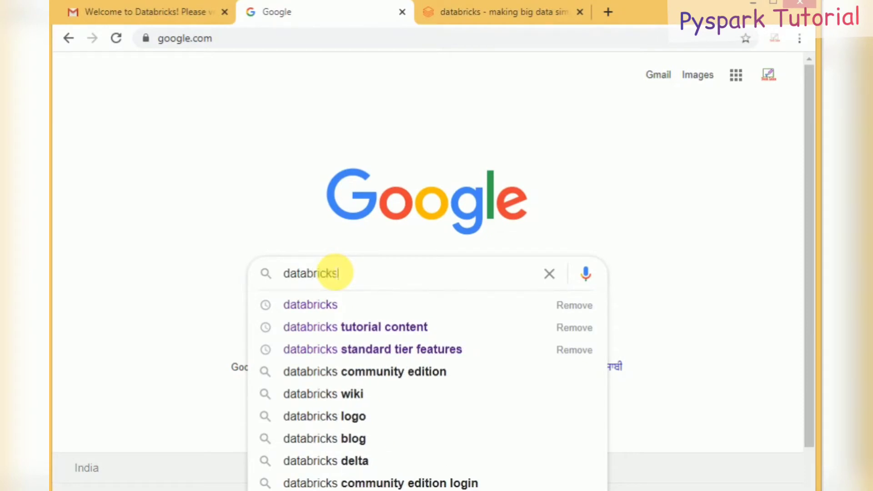
{"action": "key", "text": "Return"}
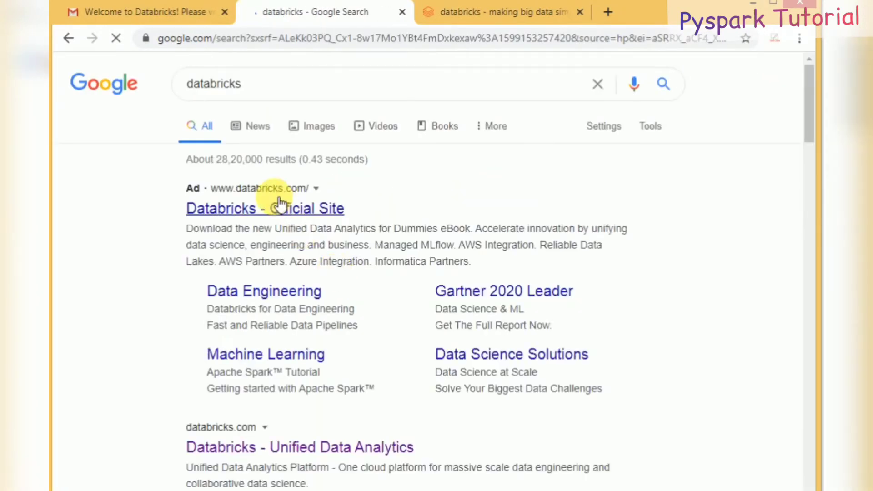
{"action": "left_click", "coordinate": [217, 449]}
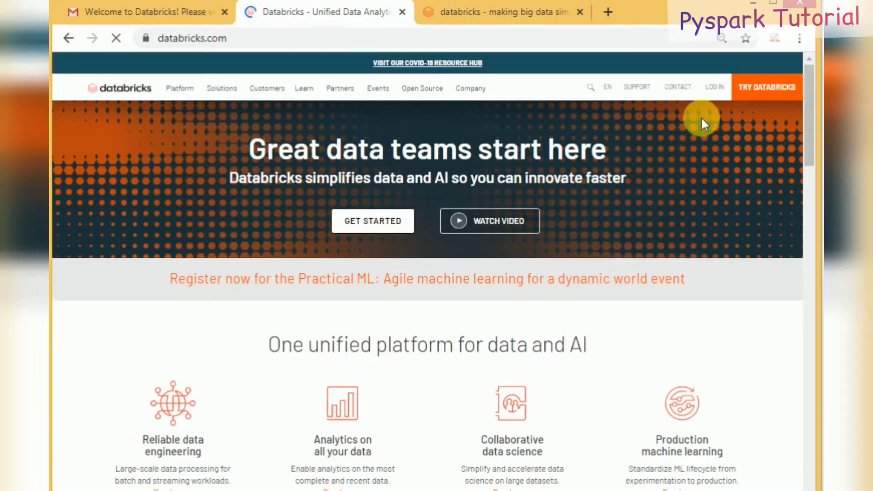
Step: Open the Databricks login page and switch to the Community Edition sign-in
{"action": "left_click", "coordinate": [717, 89]}
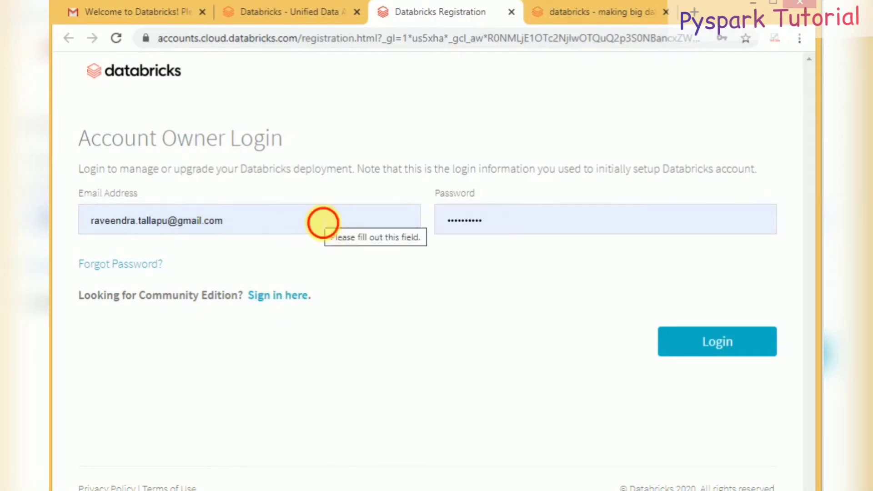
{"action": "double_click", "coordinate": [323, 223]}
{"action": "left_click", "coordinate": [405, 314]}
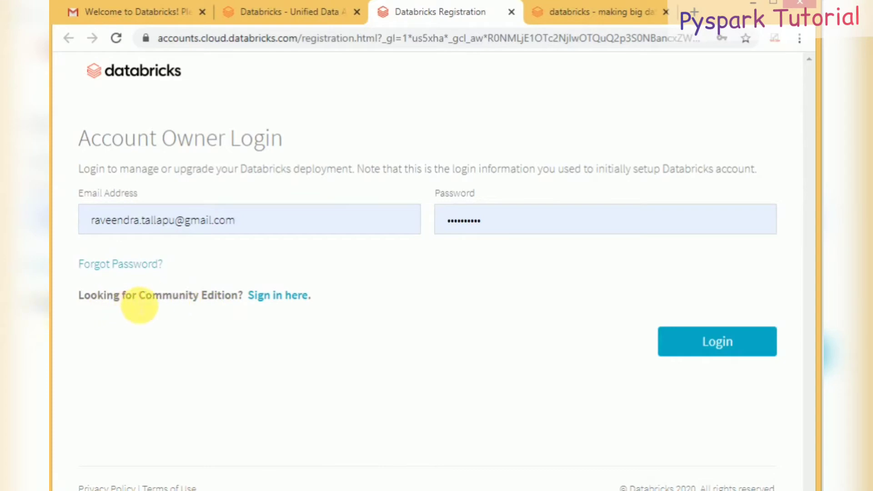
{"action": "left_click", "coordinate": [275, 298]}
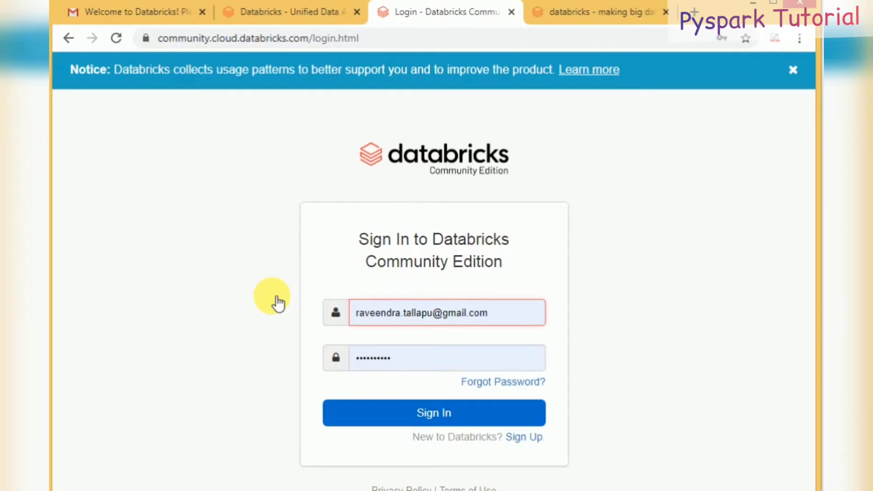
Step: Sign in to Community Edition with the new account's e-mail and password
{"action": "triple_click", "coordinate": [384, 318]}
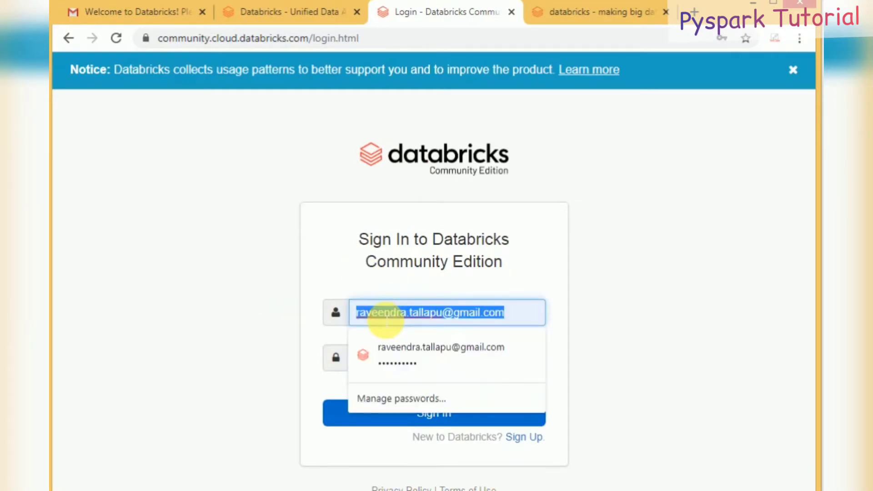
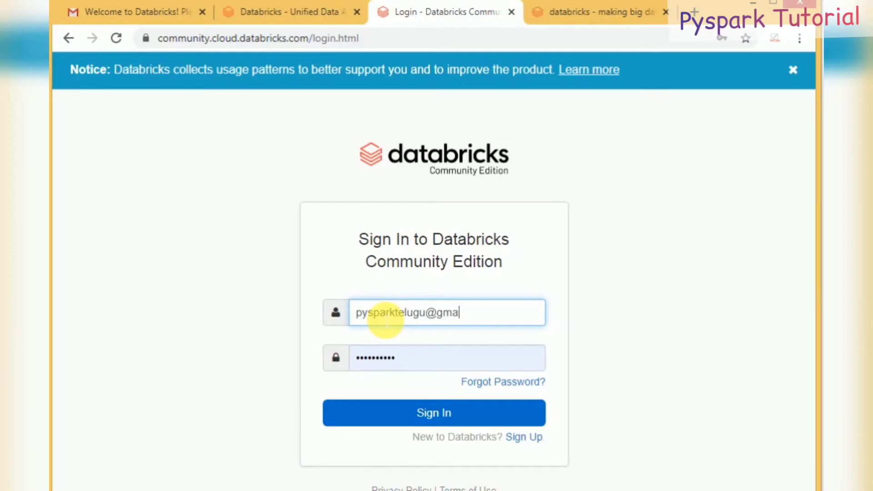
{"action": "double_click", "coordinate": [370, 367]}
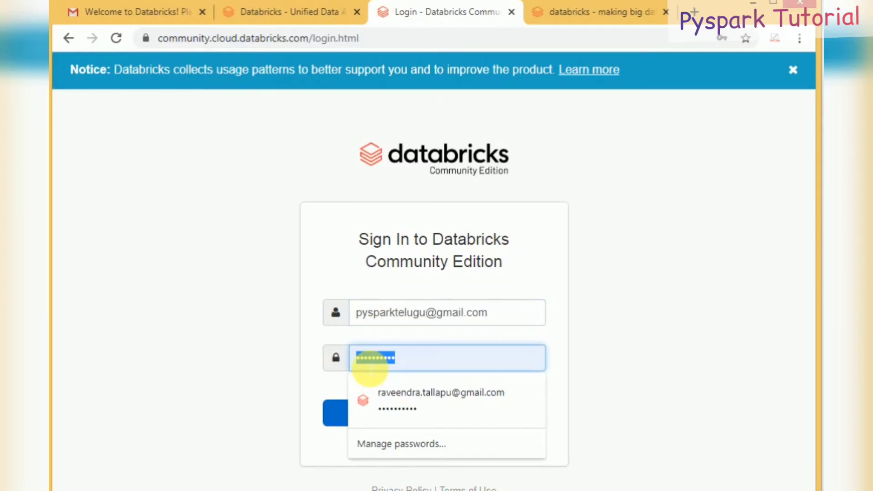
{"action": "type", "text": "pyspar"}
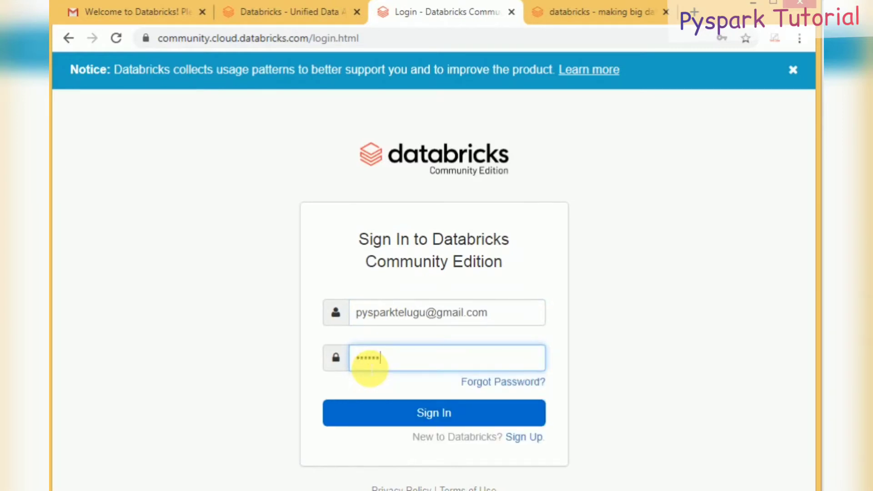
{"action": "type", "text": "k123"}
{"action": "left_click", "coordinate": [375, 412]}
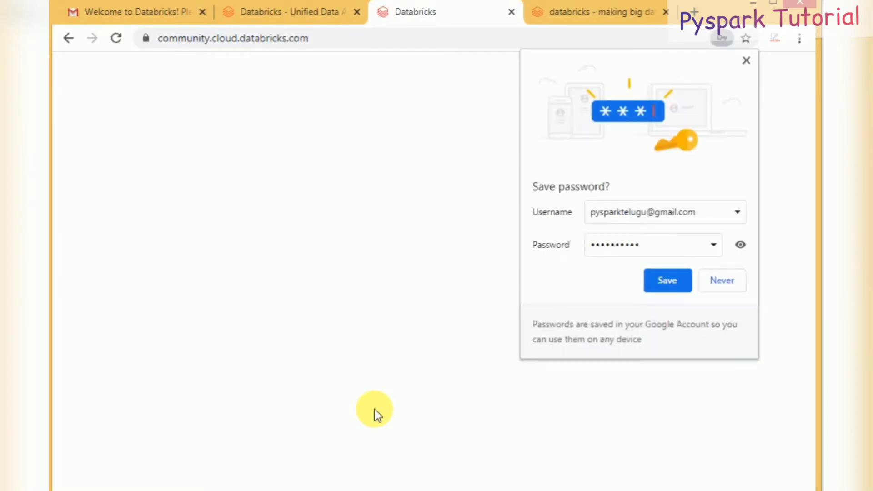
Step: Save the login in the browser, browse the Users and Shared folders, then view Data
{"action": "left_click", "coordinate": [651, 282]}
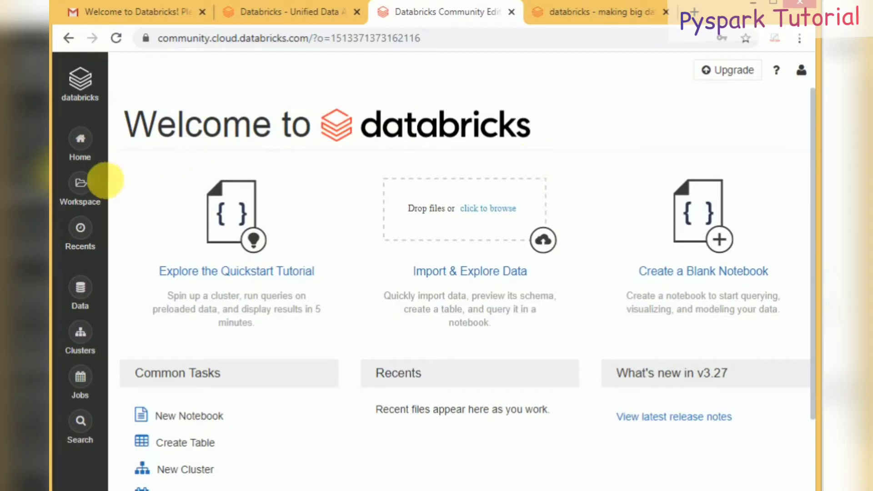
{"action": "left_click", "coordinate": [94, 190]}
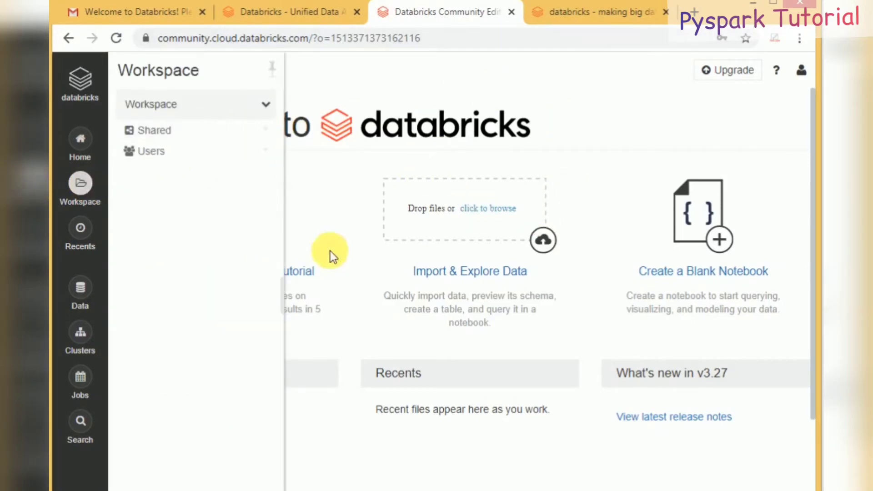
{"action": "left_click", "coordinate": [162, 151]}
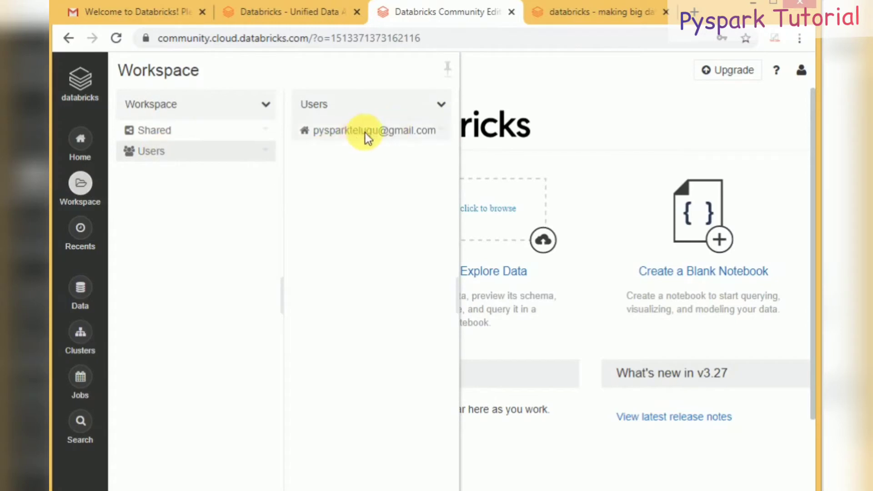
{"action": "left_click", "coordinate": [155, 130]}
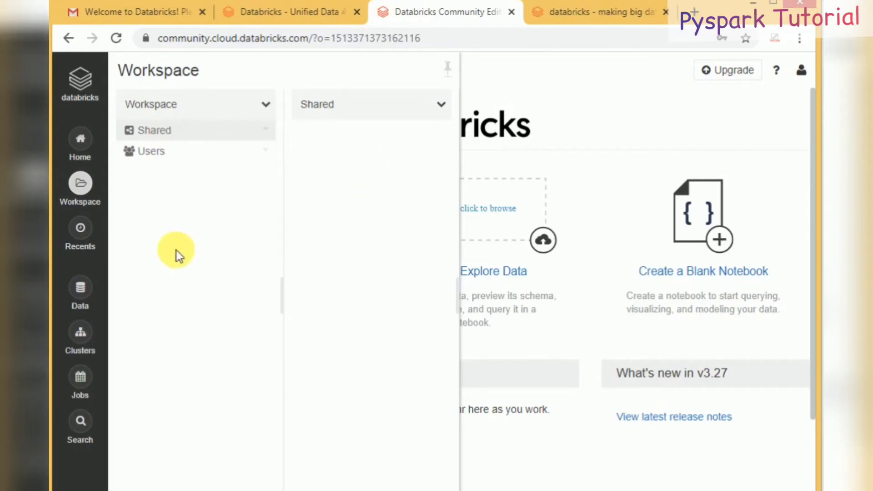
{"action": "left_click", "coordinate": [84, 303]}
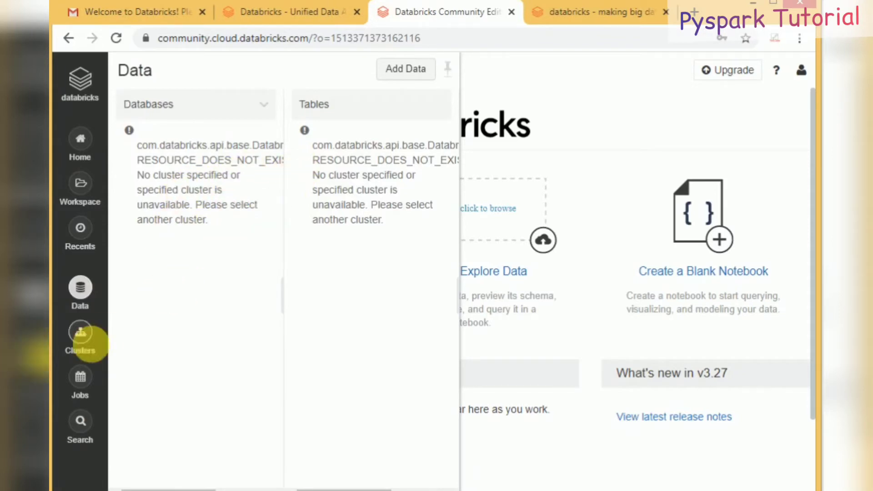
Step: Check the Clusters page showing all clusters (none exist), then view the Jobs list
{"action": "left_click", "coordinate": [85, 338]}
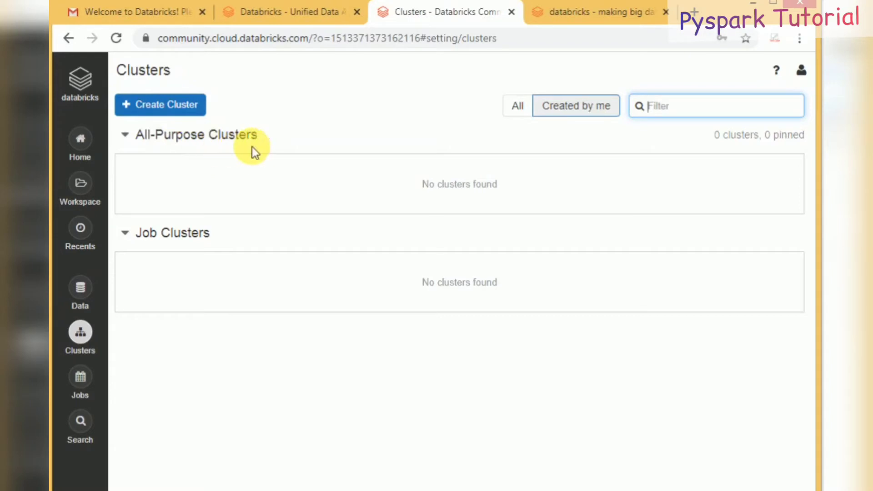
{"action": "left_click", "coordinate": [521, 108]}
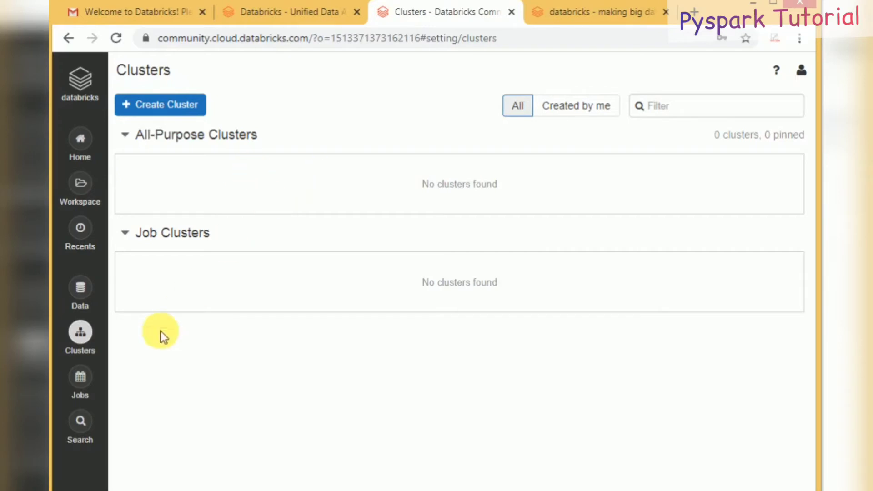
{"action": "left_click", "coordinate": [89, 386]}
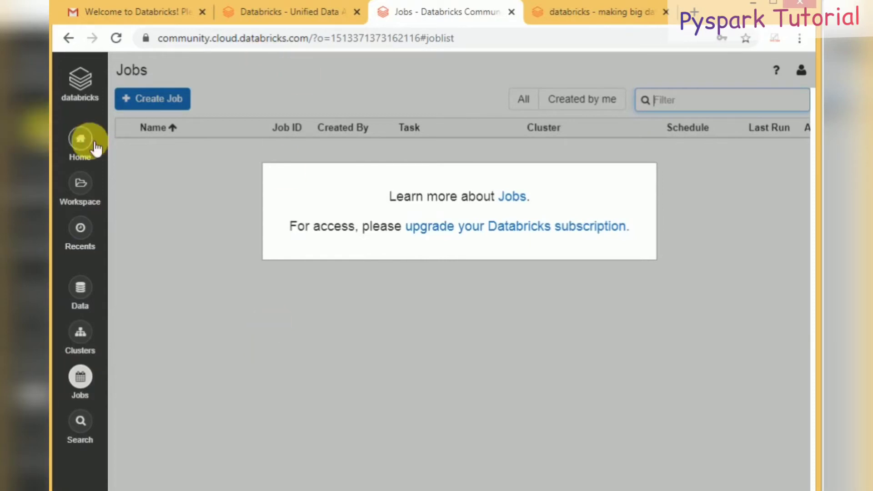
Step: Go home, then reach User Settings through the account menu at top right
{"action": "left_click", "coordinate": [93, 81]}
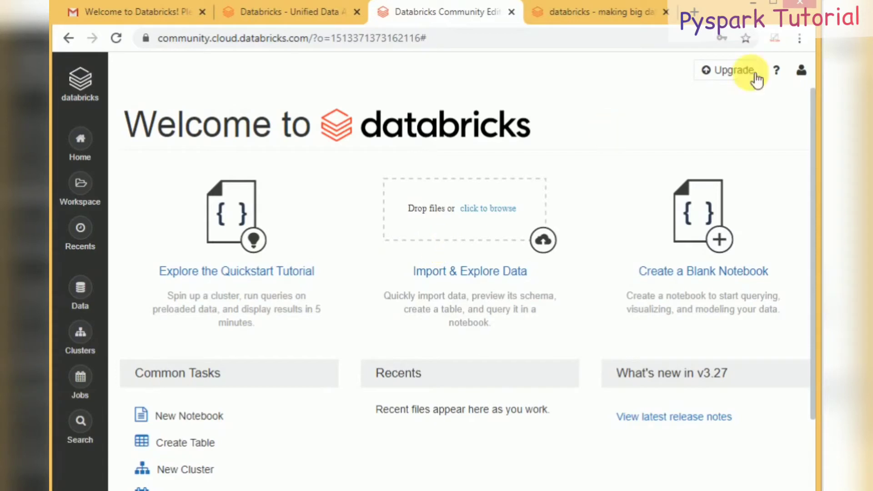
{"action": "left_click", "coordinate": [809, 75]}
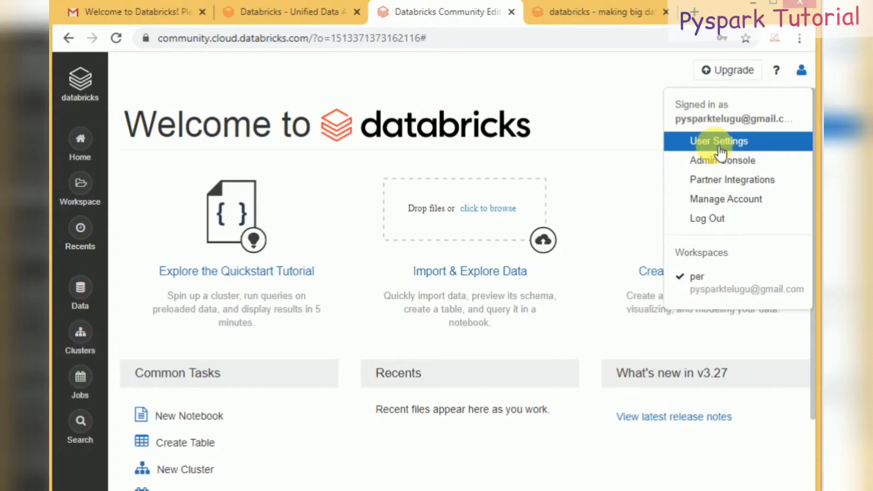
{"action": "left_click", "coordinate": [720, 153]}
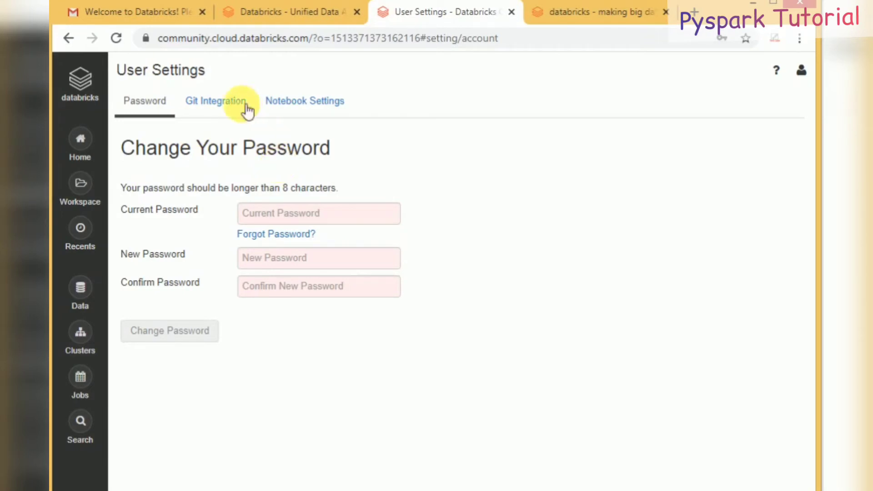
Step: Look over the Git Integration and Notebook Settings tabs, then go back to the welcome page
{"action": "left_click", "coordinate": [230, 103]}
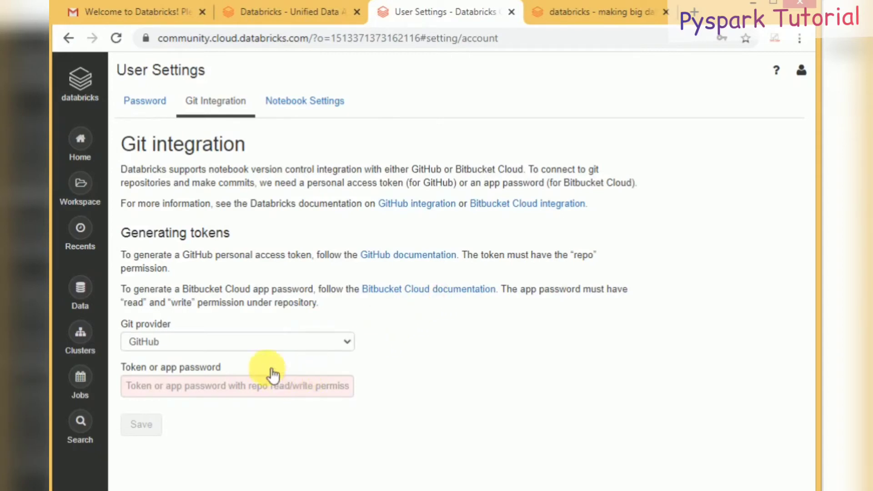
{"action": "left_click", "coordinate": [202, 388]}
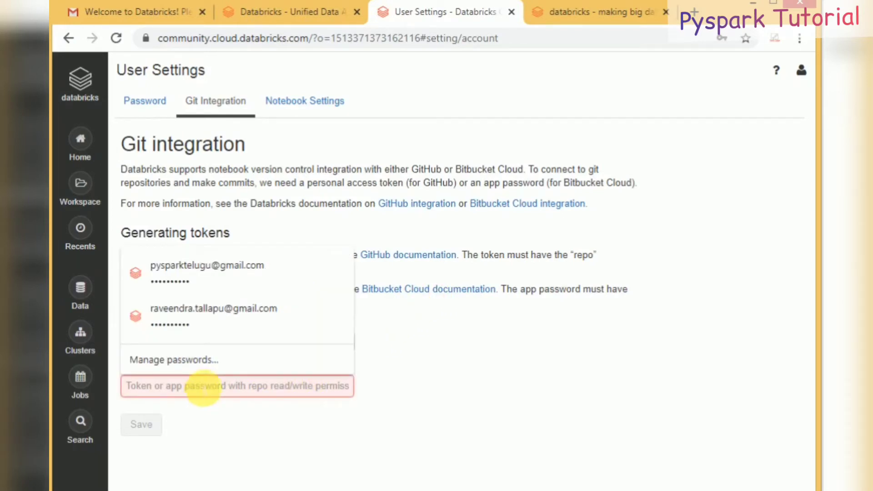
{"action": "left_click", "coordinate": [253, 410]}
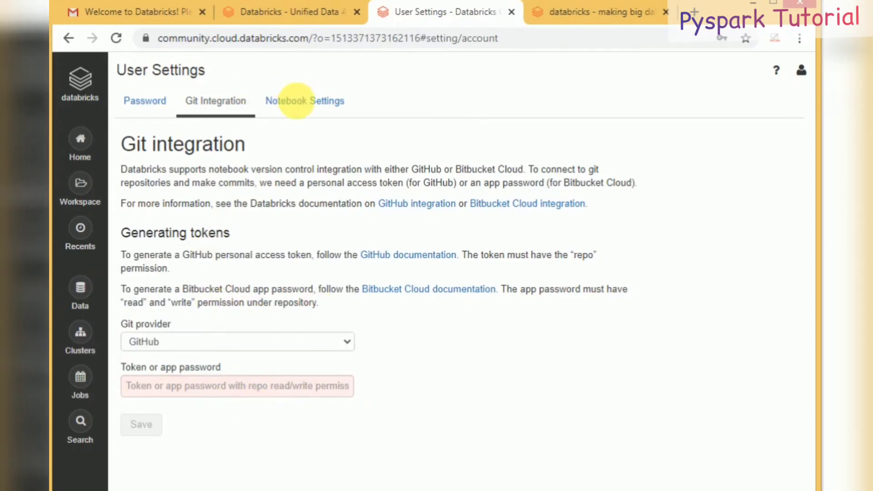
{"action": "left_click", "coordinate": [295, 100]}
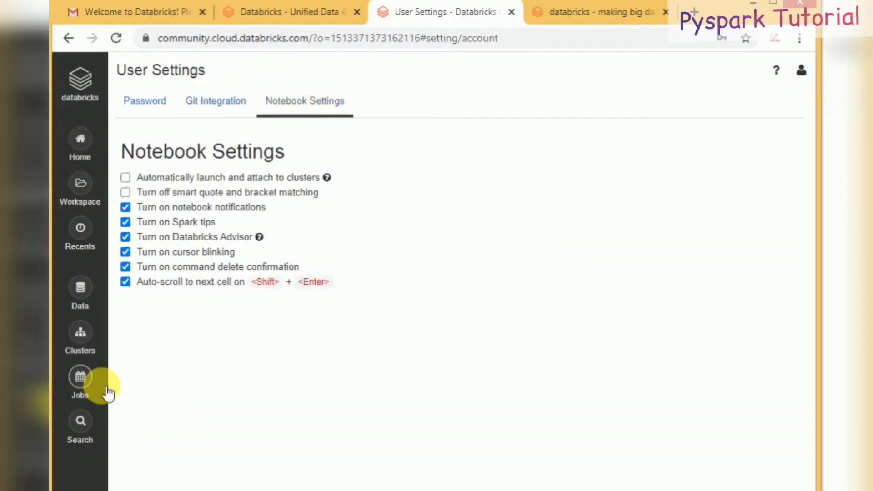
{"action": "left_click", "coordinate": [84, 200]}
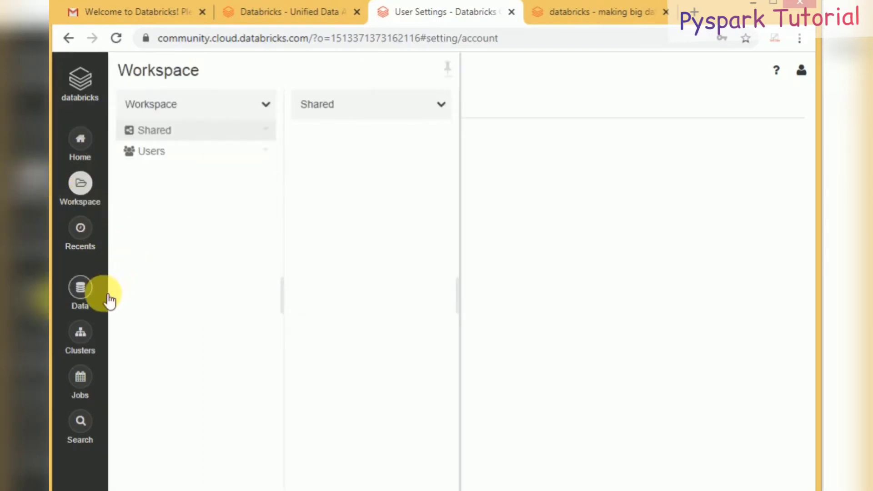
{"action": "left_click", "coordinate": [78, 77]}
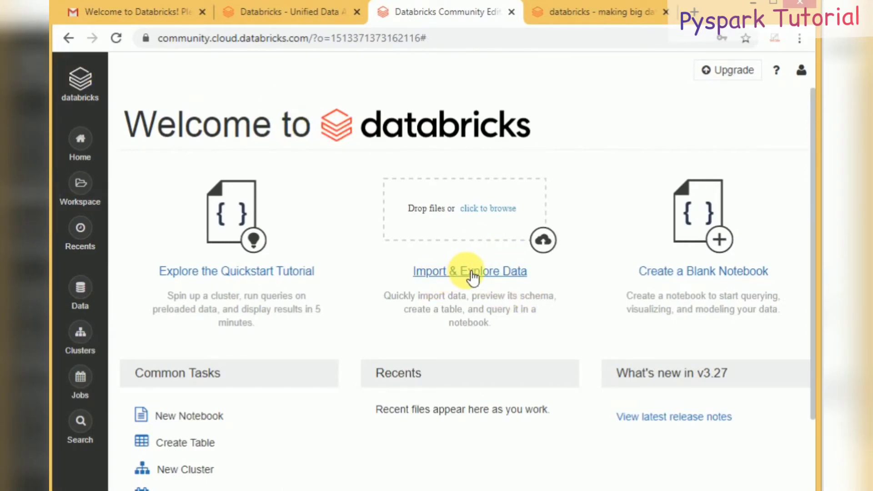
Step: Upload emp from E:\files\source to /FileStore/tables/ via Import & Explore Data
{"action": "left_click", "coordinate": [472, 273]}
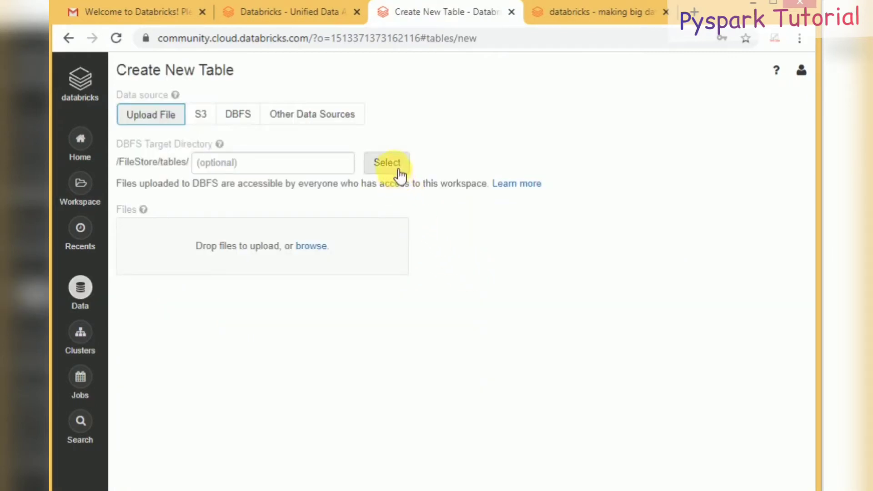
{"action": "left_click", "coordinate": [307, 248]}
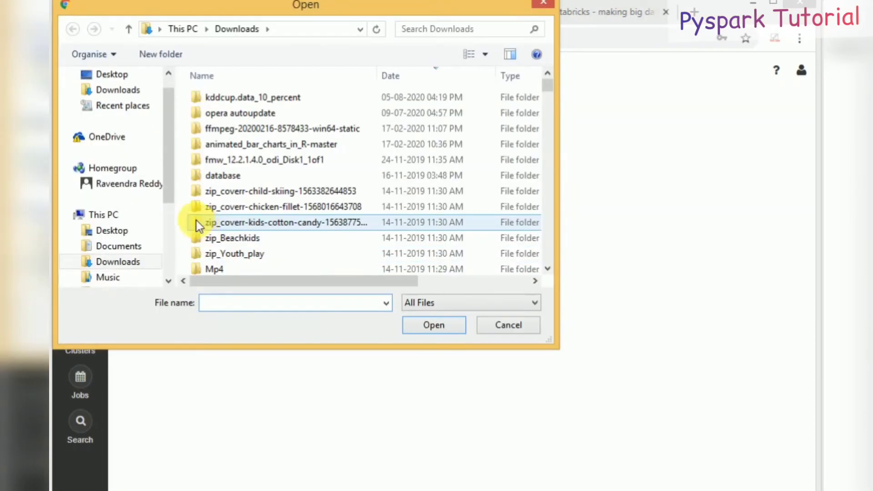
{"action": "scroll", "coordinate": [171, 216], "scroll_direction": "down", "scroll_amount": 3}
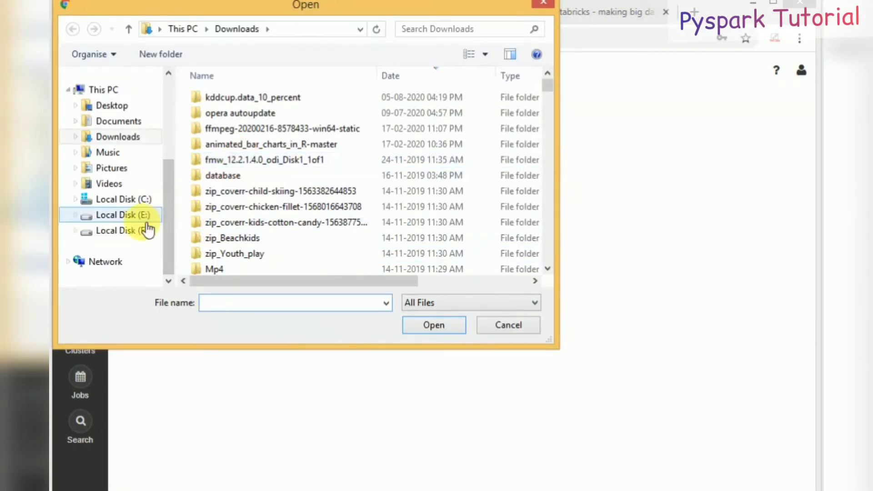
{"action": "left_click", "coordinate": [130, 218]}
{"action": "left_click", "coordinate": [251, 132]}
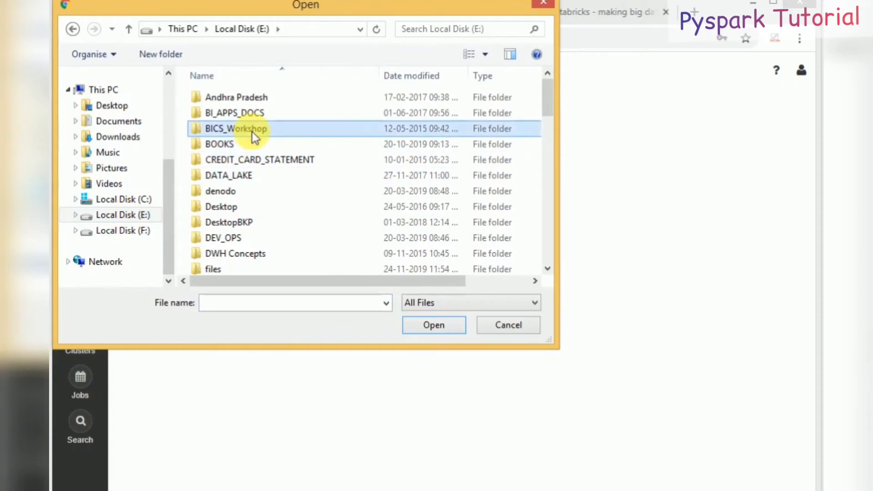
{"action": "left_click", "coordinate": [233, 207]}
{"action": "double_click", "coordinate": [220, 268]}
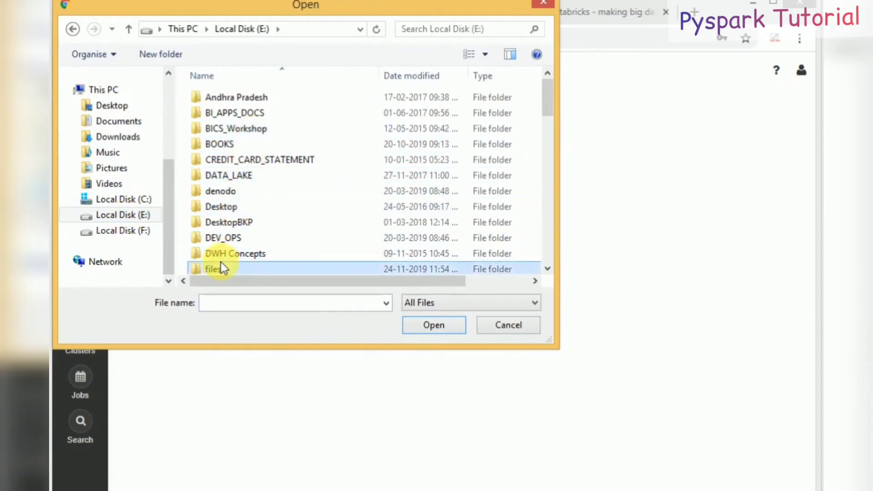
{"action": "double_click", "coordinate": [228, 104]}
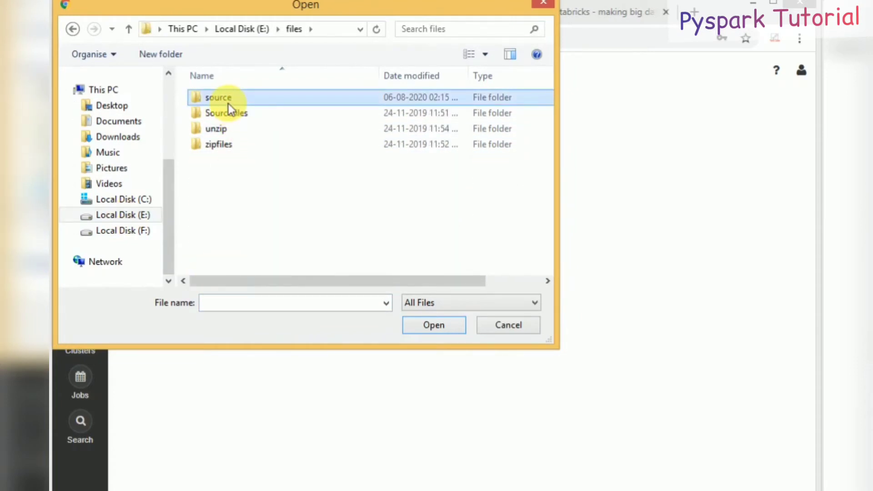
{"action": "double_click", "coordinate": [221, 125]}
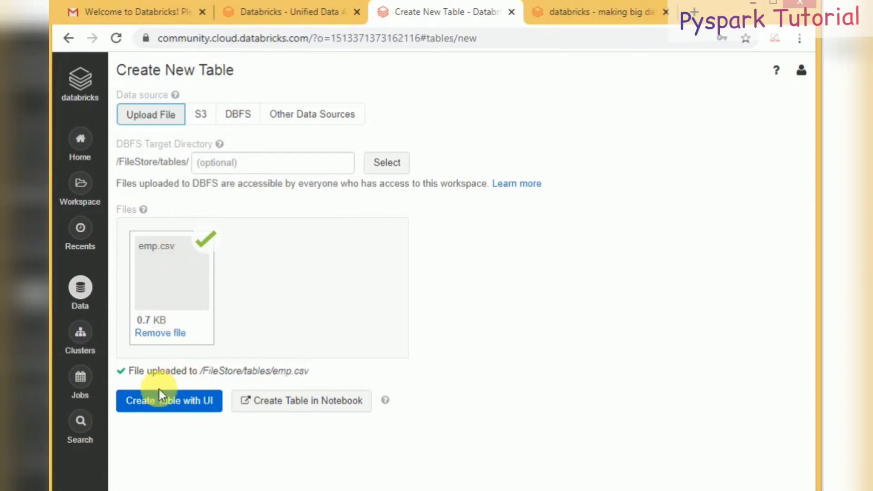
Step: Create the 2020-09-03 - DBFS Example notebook from emp.csv, scroll through it, and go home
{"action": "left_click", "coordinate": [313, 413]}
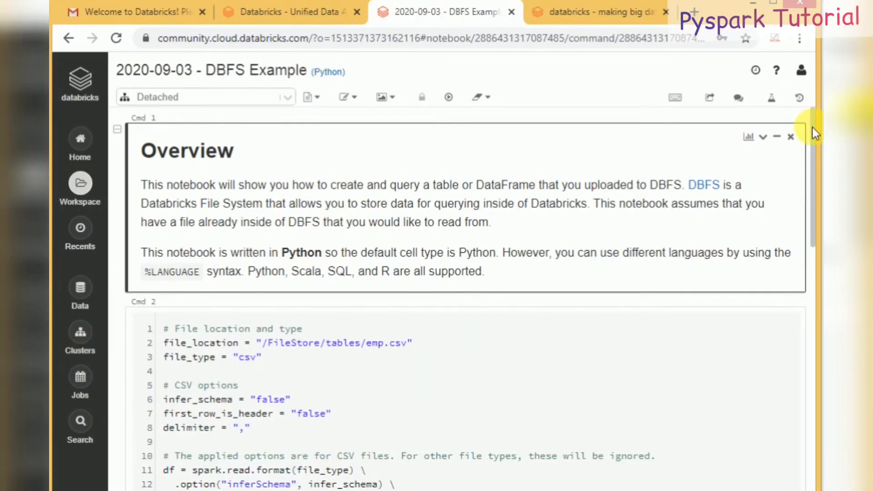
{"action": "scroll", "coordinate": [812, 136], "scroll_direction": "down", "scroll_amount": 3}
{"action": "scroll", "coordinate": [811, 217], "scroll_direction": "down", "scroll_amount": 10}
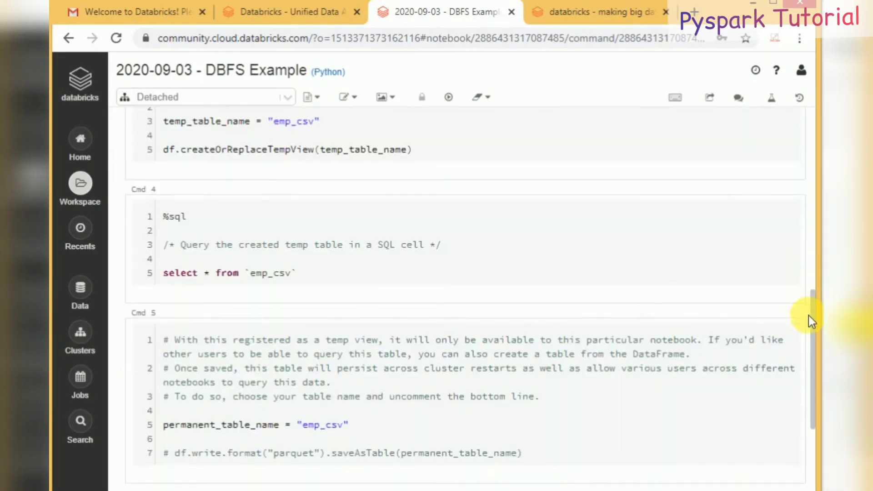
{"action": "left_click_drag", "start_coordinate": [807, 348], "coordinate": [811, 124]}
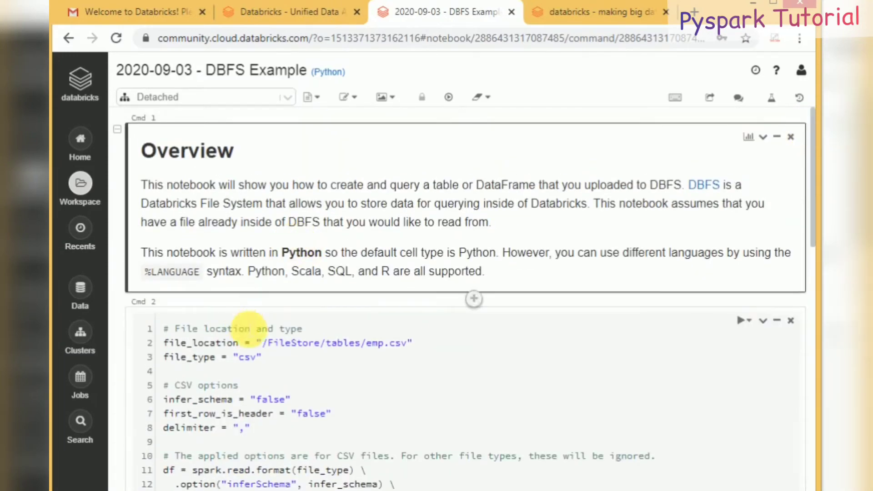
{"action": "left_click", "coordinate": [84, 80]}
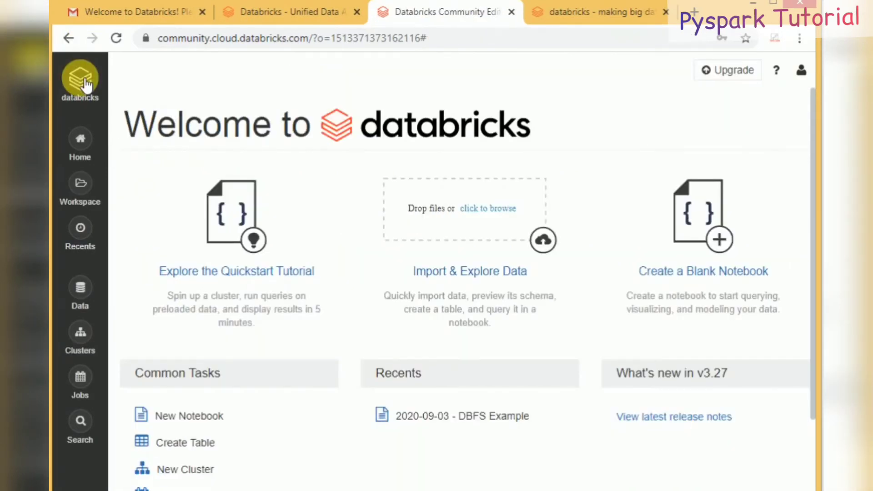
Step: Reopen 2020-09-03 - DBFS Example from the user folder and select the Cmd 4 %sql cell
{"action": "left_click", "coordinate": [81, 184]}
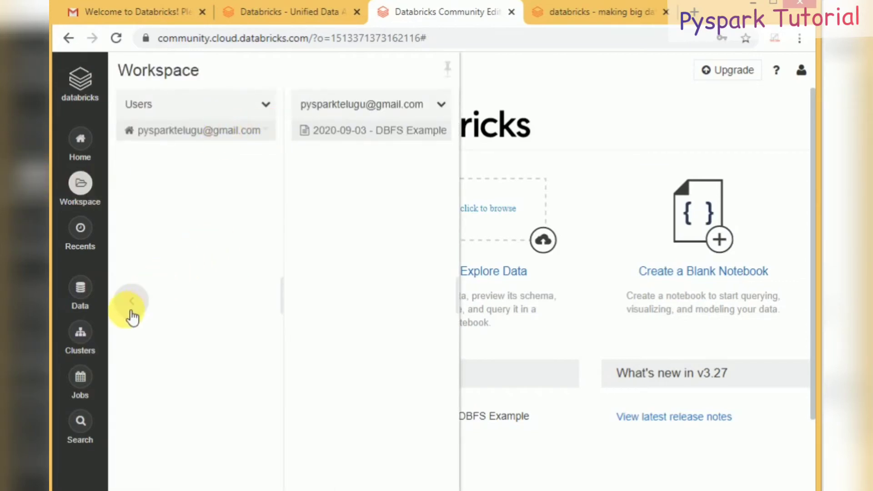
{"action": "left_click", "coordinate": [381, 133]}
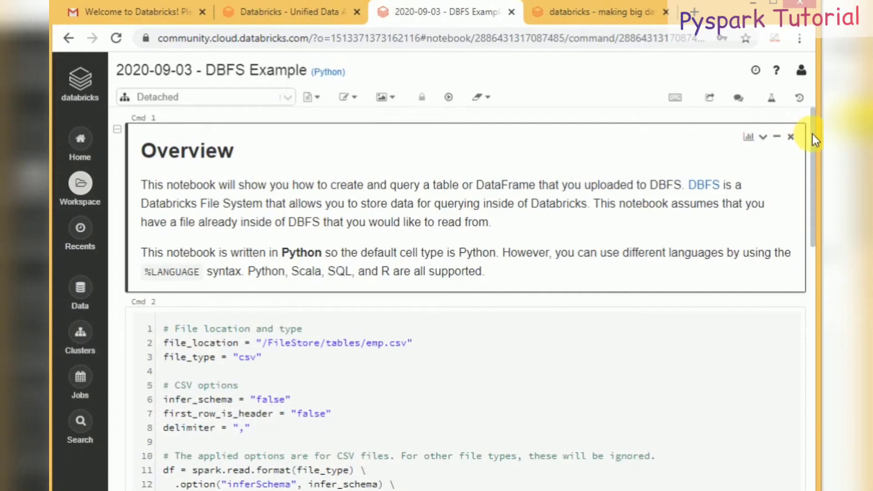
{"action": "left_click_drag", "start_coordinate": [812, 134], "coordinate": [811, 149]}
{"action": "scroll", "coordinate": [810, 143], "scroll_direction": "up", "scroll_amount": 1}
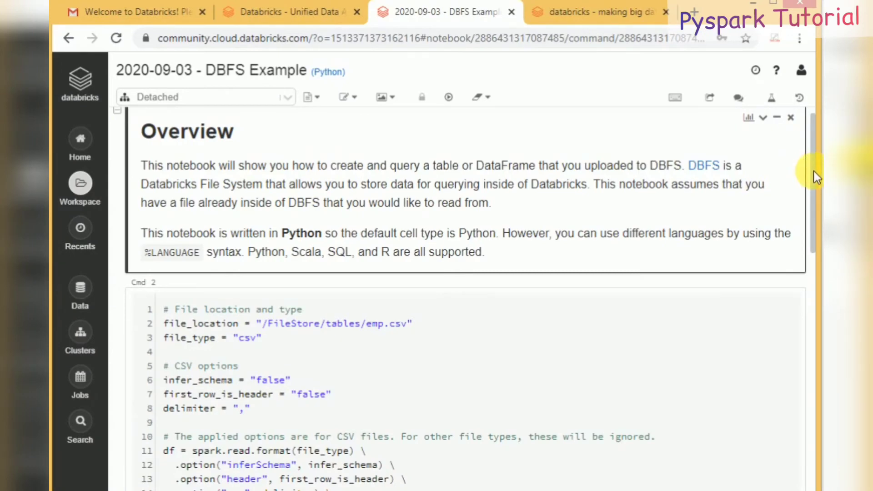
{"action": "left_click_drag", "start_coordinate": [814, 171], "coordinate": [798, 342]}
{"action": "left_click", "coordinate": [189, 236]}
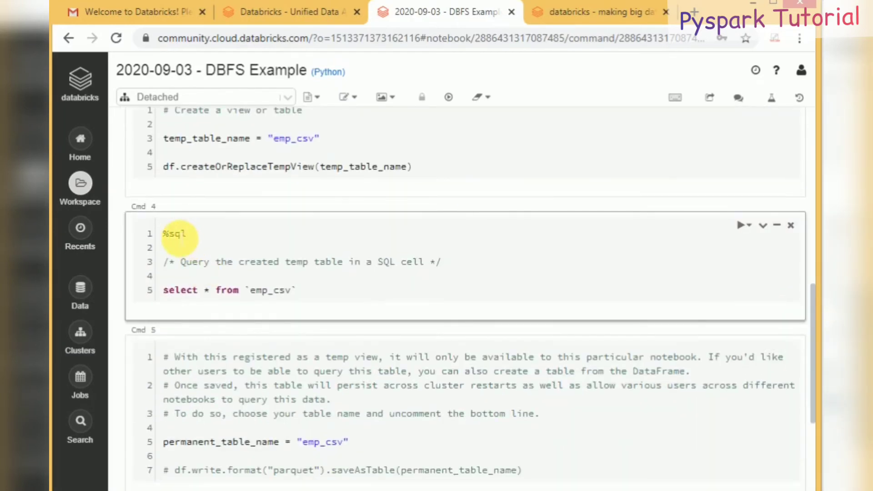
{"action": "double_click", "coordinate": [177, 234]}
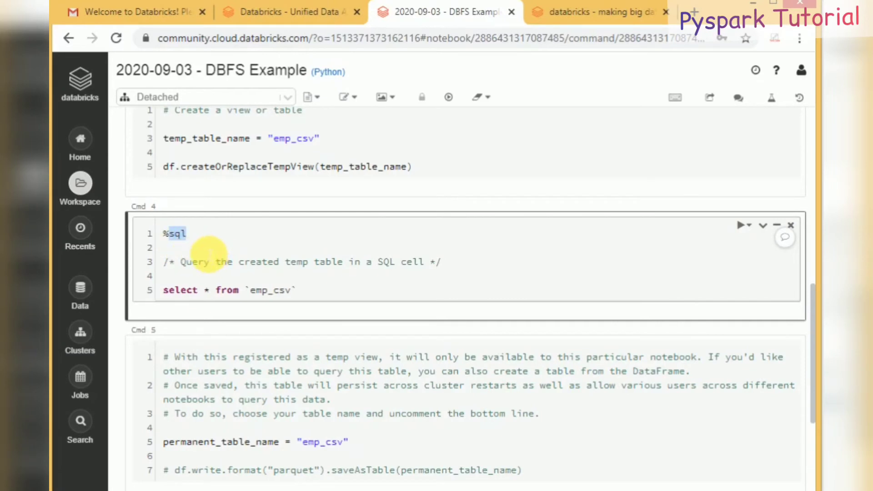
Step: Create a folder named myproject inside the Shared workspace folder and open it
{"action": "left_click", "coordinate": [80, 183]}
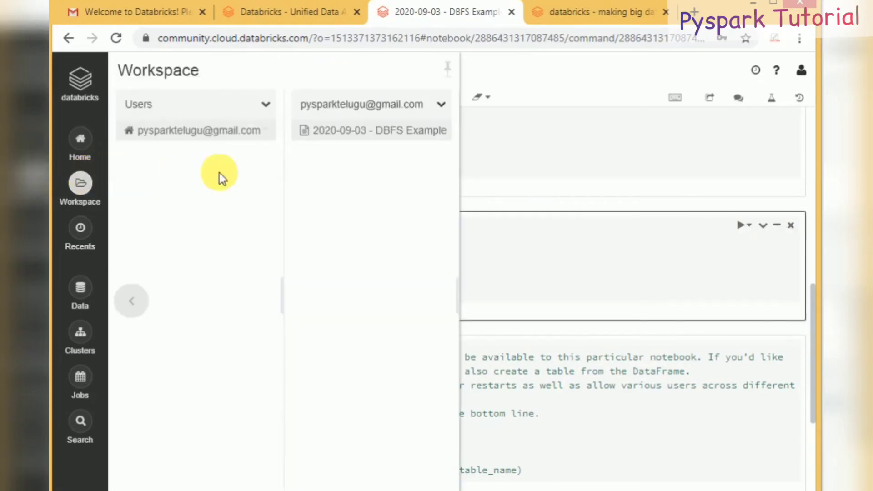
{"action": "left_click", "coordinate": [132, 303]}
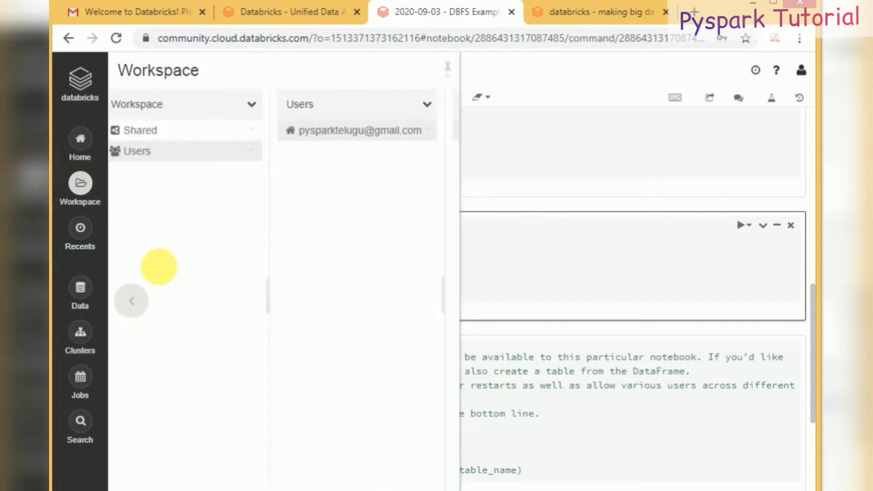
{"action": "left_click", "coordinate": [226, 132]}
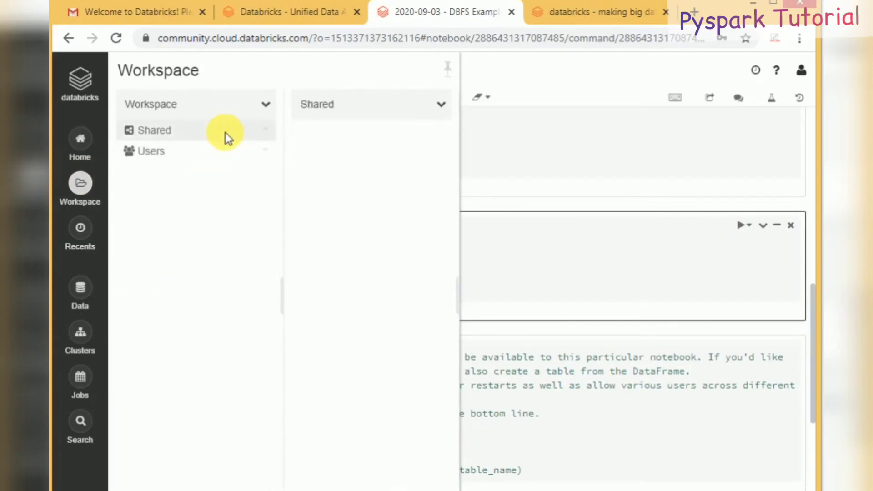
{"action": "right_click", "coordinate": [335, 170]}
{"action": "mouse_move", "coordinate": [434, 194]}
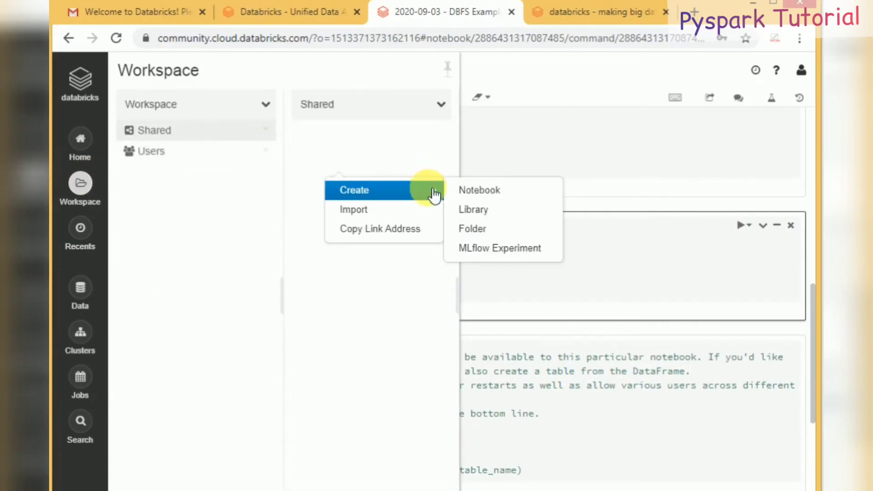
{"action": "left_click", "coordinate": [473, 229]}
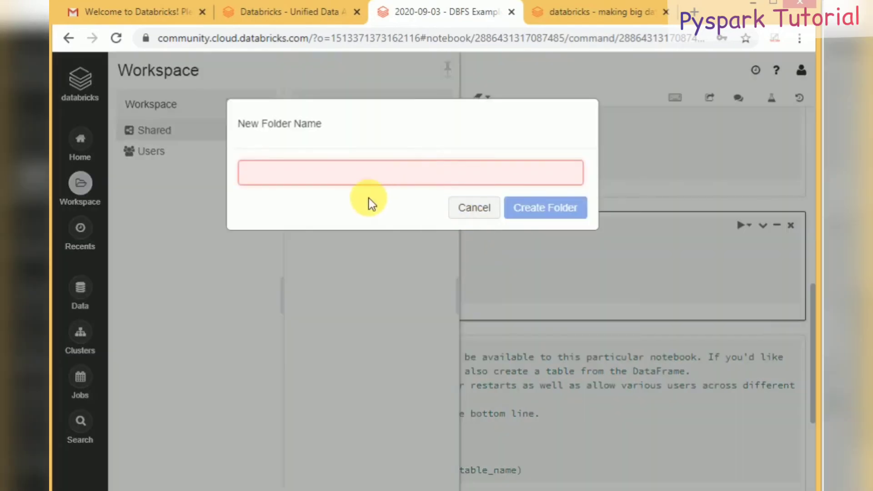
{"action": "type", "text": "myproject"}
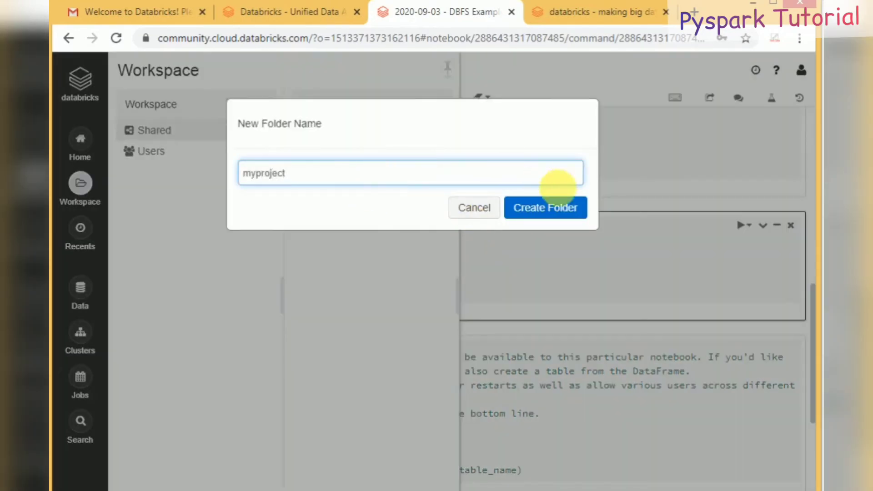
{"action": "left_click", "coordinate": [562, 211]}
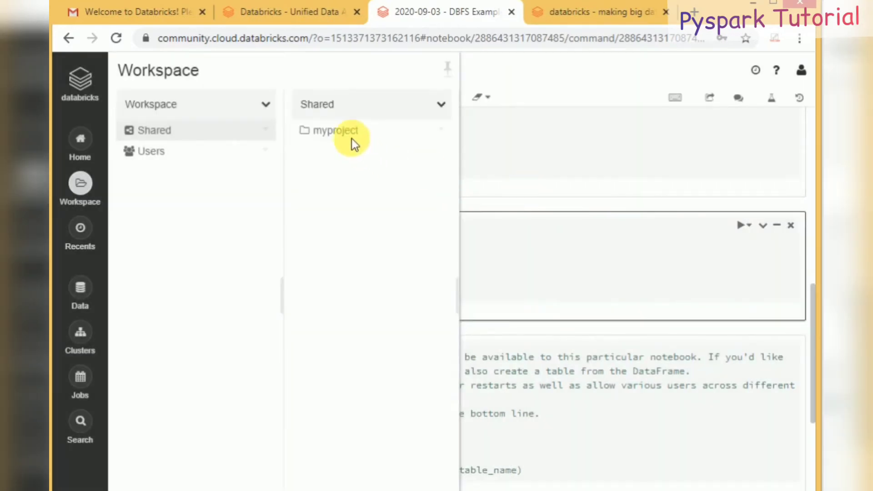
{"action": "left_click", "coordinate": [341, 132]}
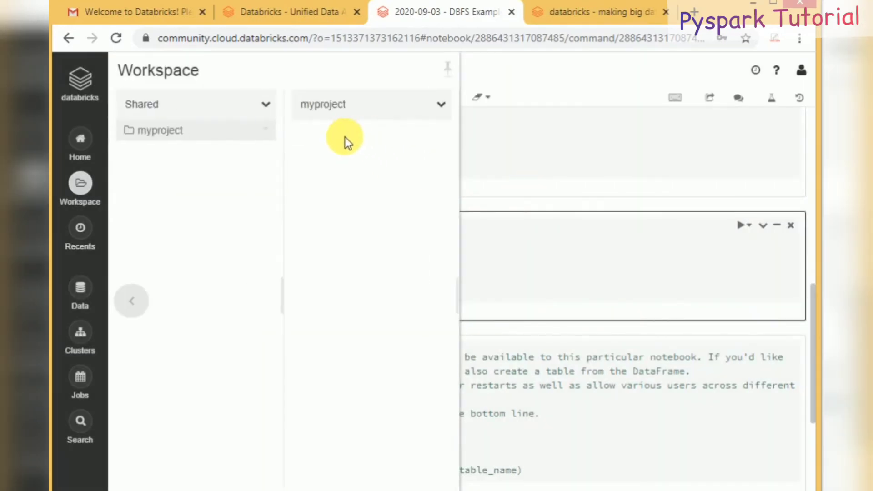
Step: Start a new notebook in myproject, keeping Python as its default language
{"action": "right_click", "coordinate": [345, 137]}
{"action": "mouse_move", "coordinate": [389, 159]}
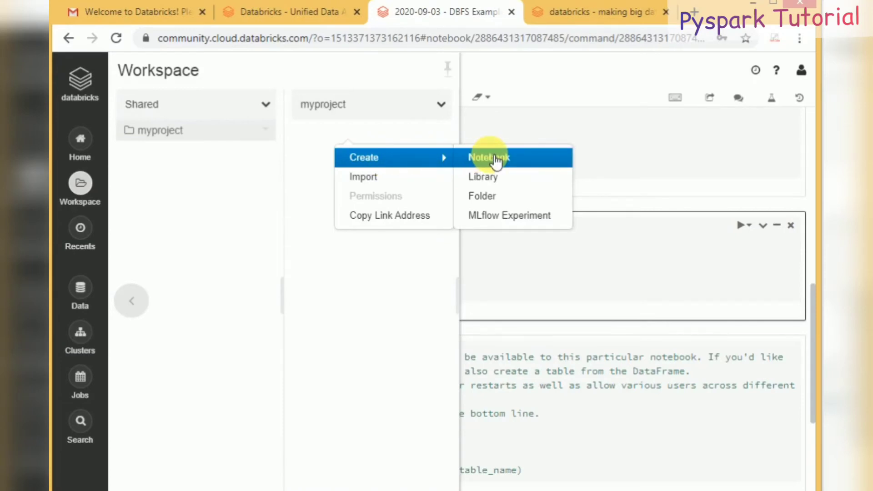
{"action": "left_click", "coordinate": [496, 160]}
{"action": "left_click", "coordinate": [381, 197]}
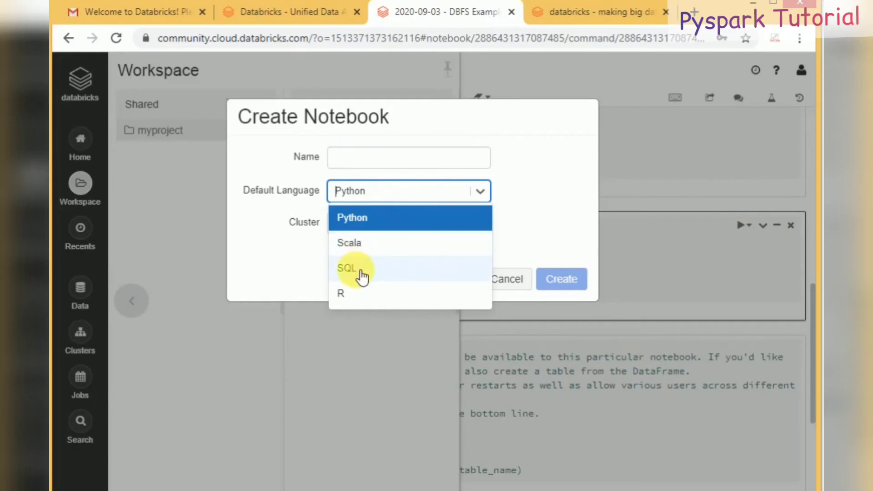
{"action": "left_click", "coordinate": [392, 215]}
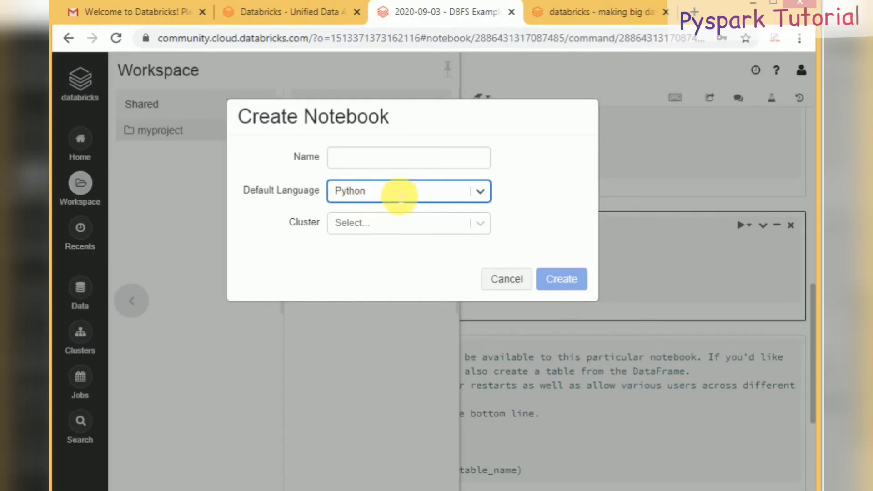
{"action": "left_click", "coordinate": [396, 192]}
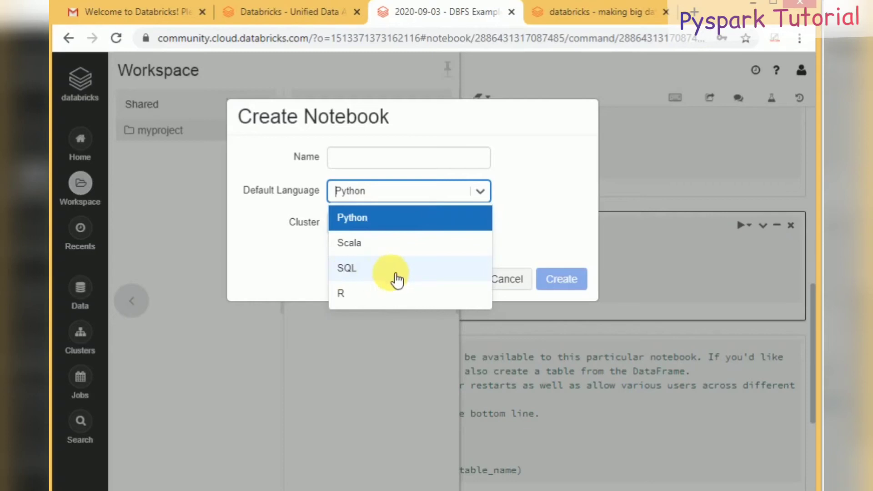
{"action": "left_click", "coordinate": [307, 253]}
{"action": "left_click", "coordinate": [388, 224]}
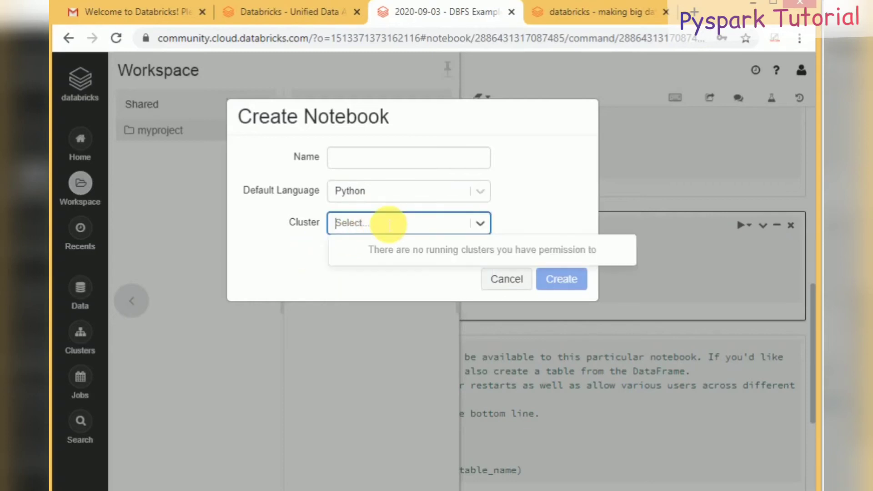
Step: Name the notebook test_notebook, create it, and go to the Clusters page
{"action": "left_click", "coordinate": [364, 168]}
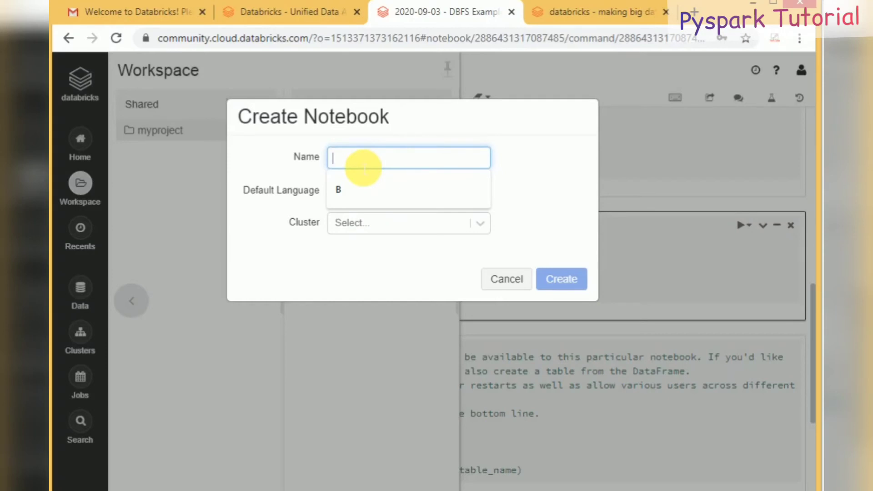
{"action": "type", "text": "test_notebook"}
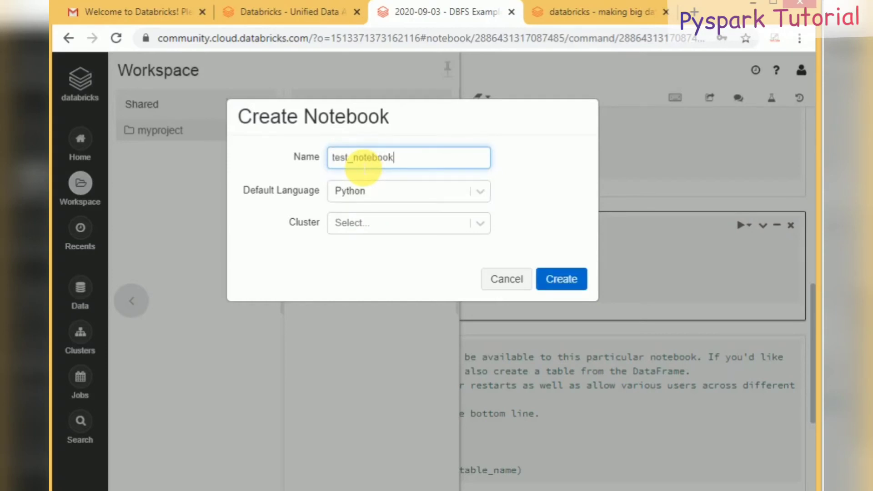
{"action": "left_click", "coordinate": [578, 285]}
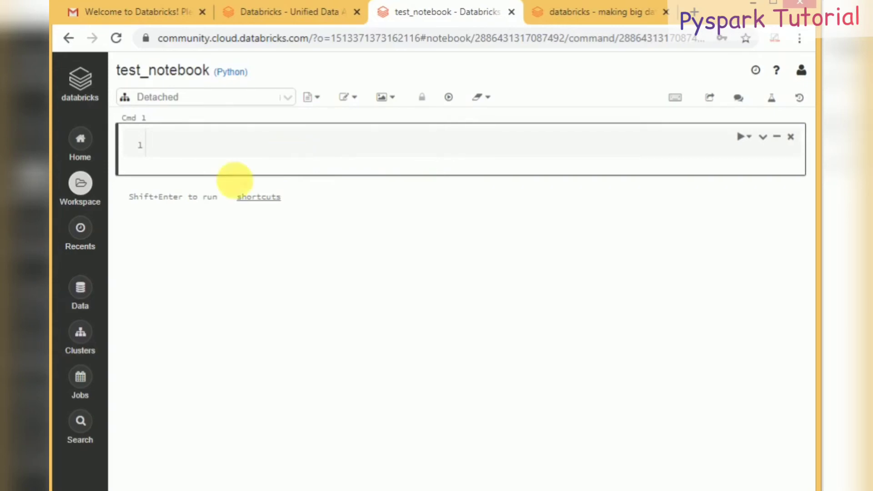
{"action": "left_click", "coordinate": [81, 334]}
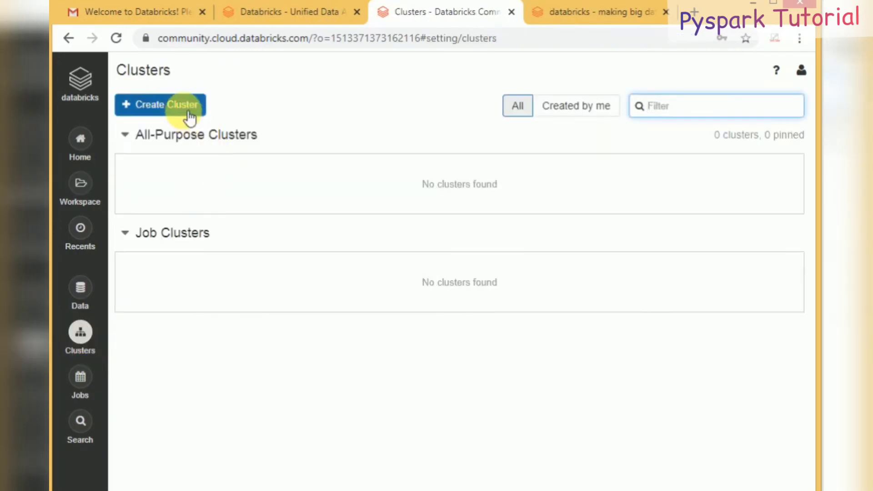
Step: Start a new cluster, review the driver's 15.3 GB memory and workers summary, and list the runtime versions
{"action": "left_click", "coordinate": [189, 112]}
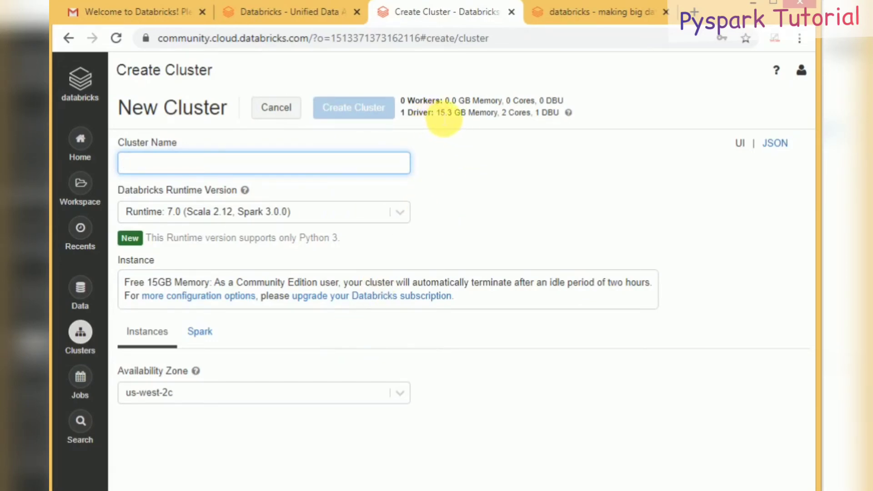
{"action": "double_click", "coordinate": [445, 114]}
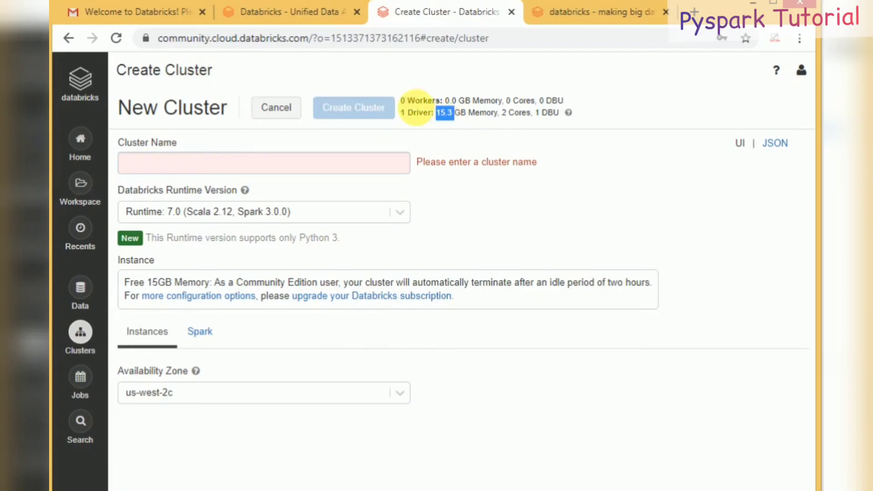
{"action": "left_click_drag", "start_coordinate": [400, 114], "coordinate": [437, 101]}
{"action": "double_click", "coordinate": [438, 100]}
{"action": "triple_click", "coordinate": [438, 100]}
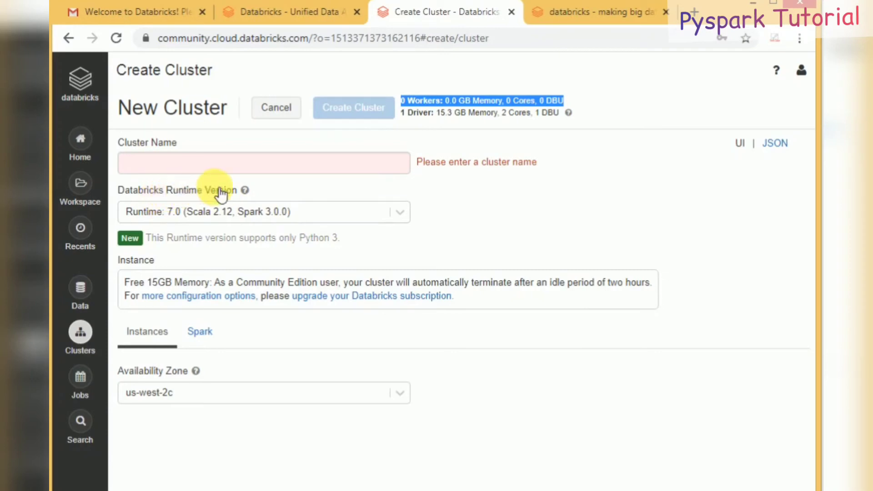
{"action": "left_click", "coordinate": [224, 215]}
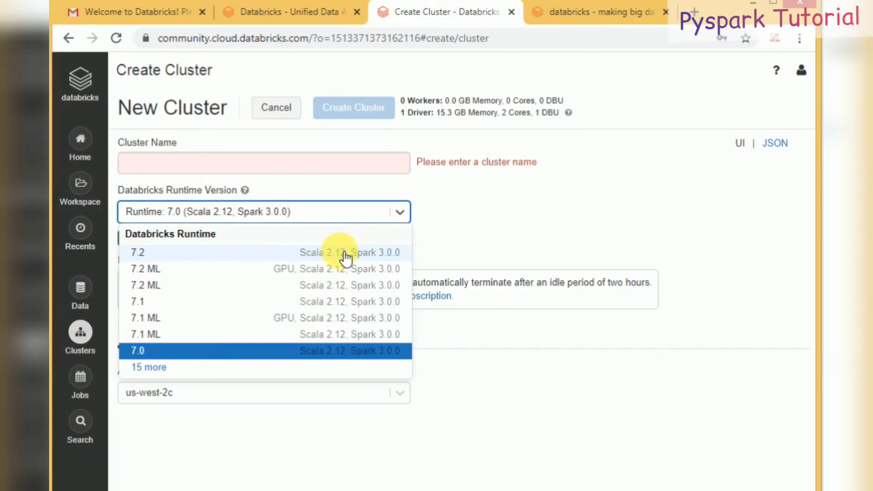
Step: Choose runtime 7.2 (Scala 2.12, Spark 3.0.0), which supports Python 3 only
{"action": "left_click", "coordinate": [345, 255]}
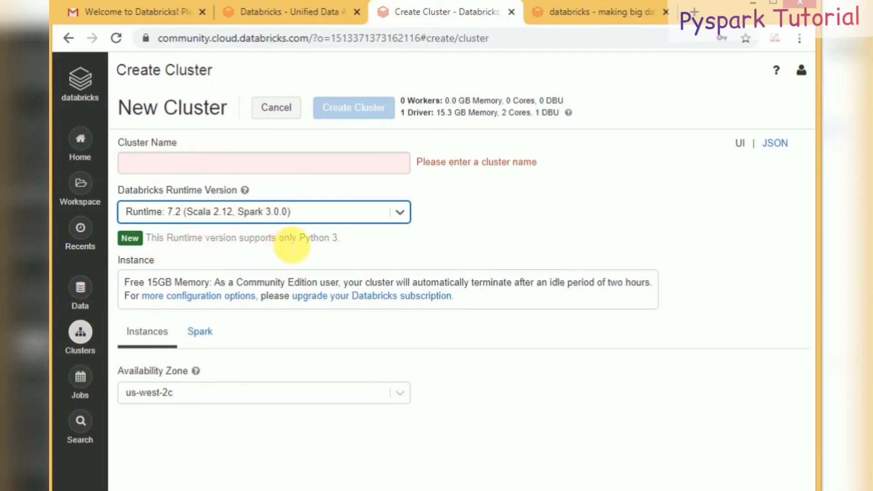
{"action": "triple_click", "coordinate": [314, 241]}
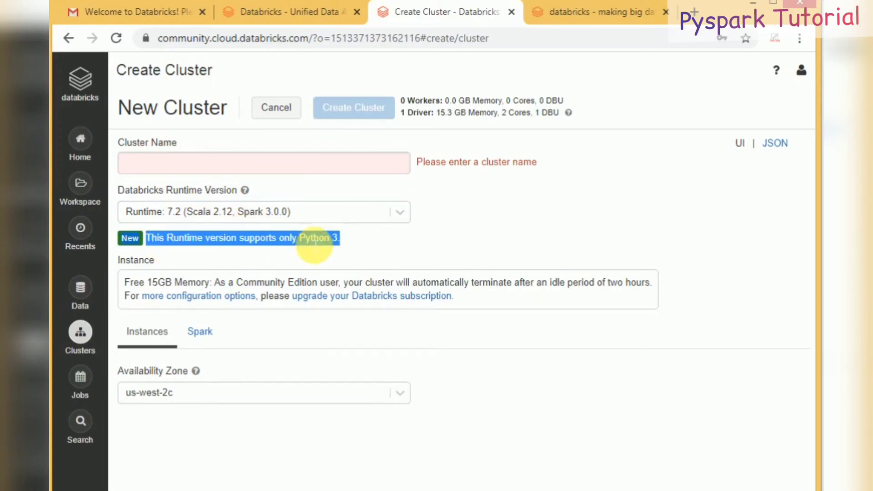
{"action": "double_click", "coordinate": [315, 242]}
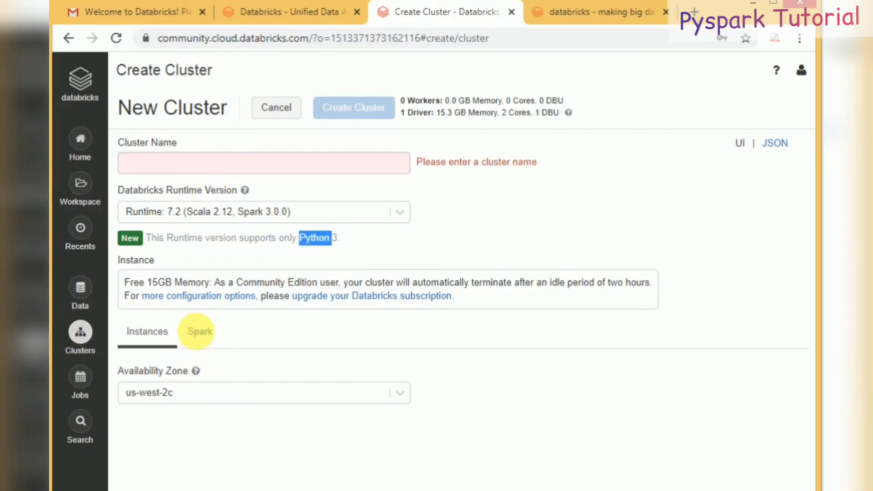
Step: Look over the Spark Config options, then return to the Instances settings
{"action": "left_click", "coordinate": [198, 336]}
{"action": "left_click", "coordinate": [246, 419]}
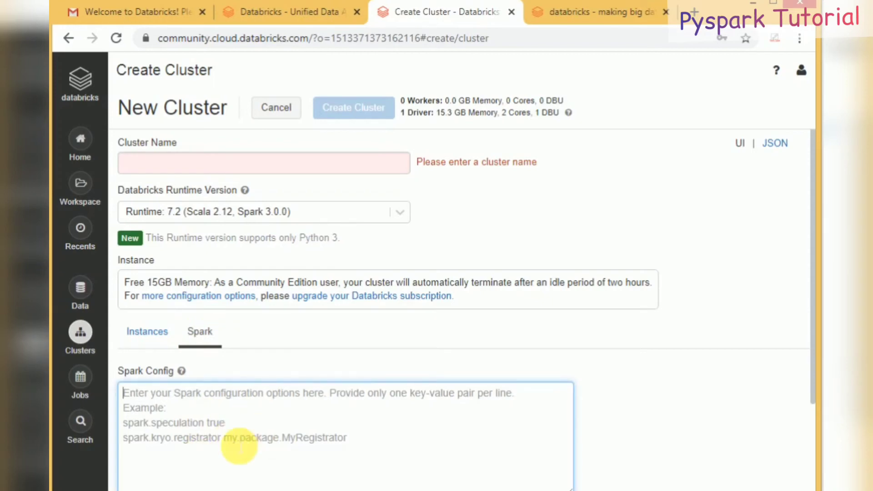
{"action": "left_click", "coordinate": [160, 333]}
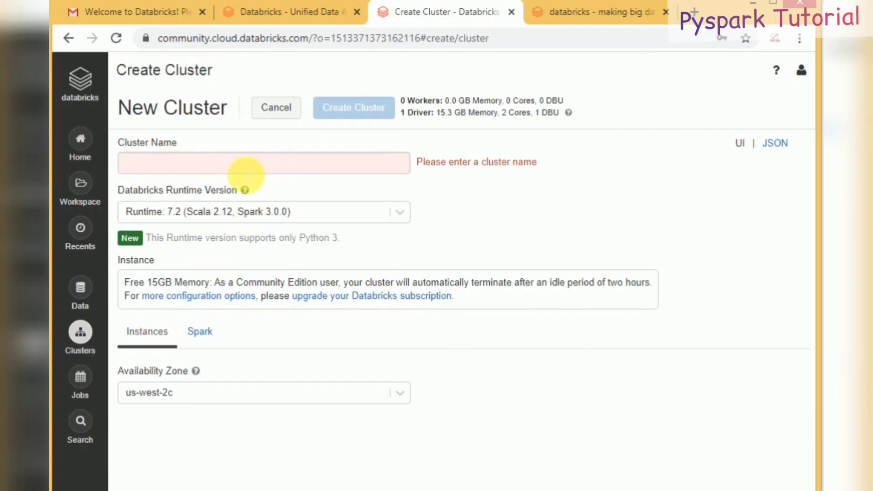
Step: Name the cluster datacluster and create it
{"action": "left_click", "coordinate": [245, 172]}
{"action": "left_click", "coordinate": [212, 200]}
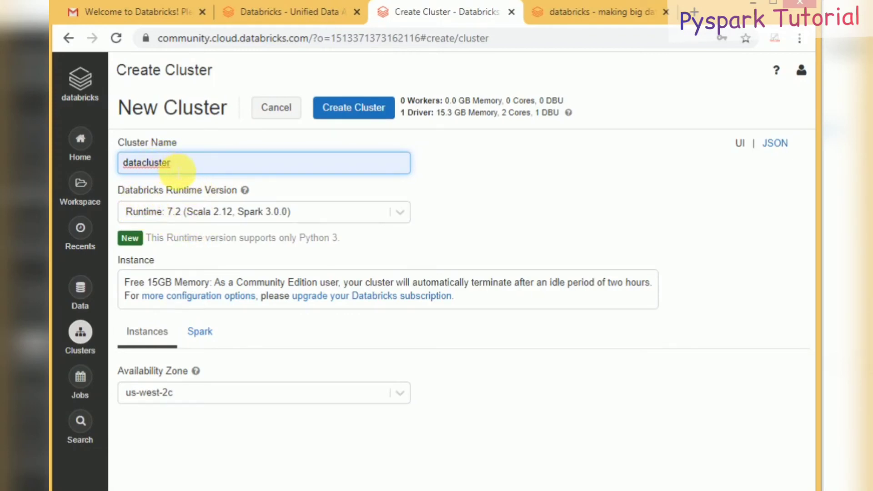
{"action": "left_click", "coordinate": [350, 108]}
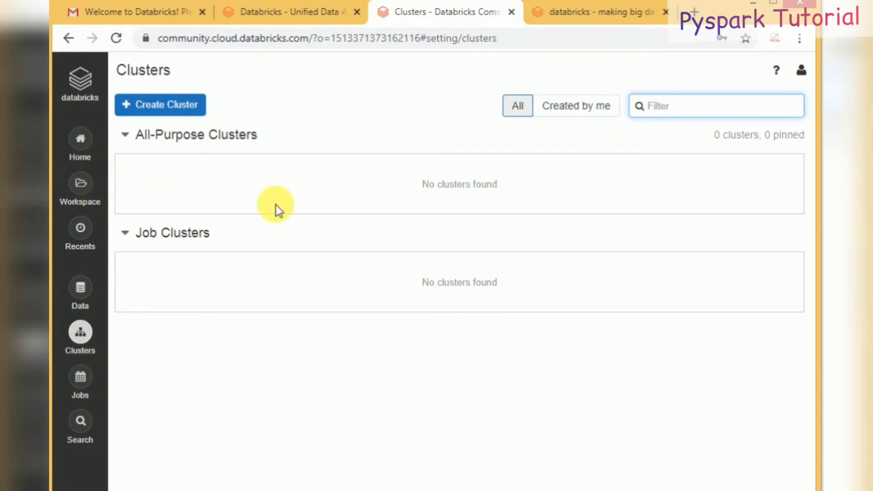
Step: Find datacluster in the Clusters list and open its details page
{"action": "left_click", "coordinate": [562, 110]}
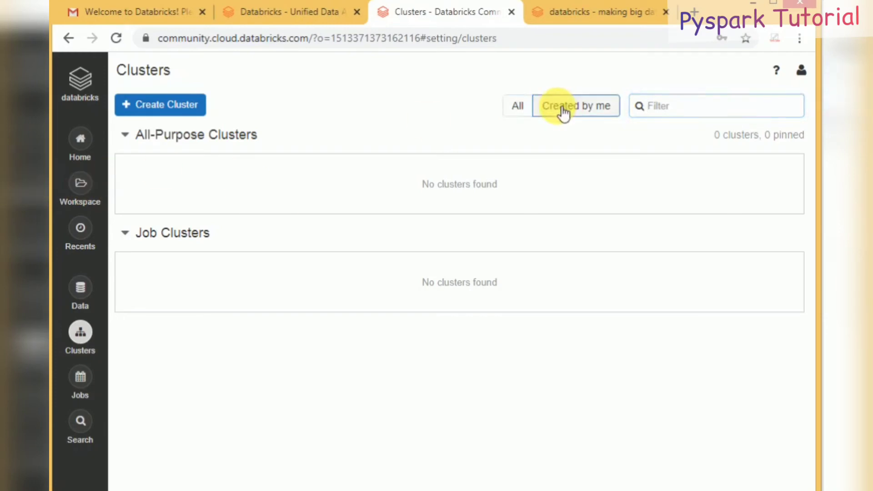
{"action": "left_click", "coordinate": [527, 109]}
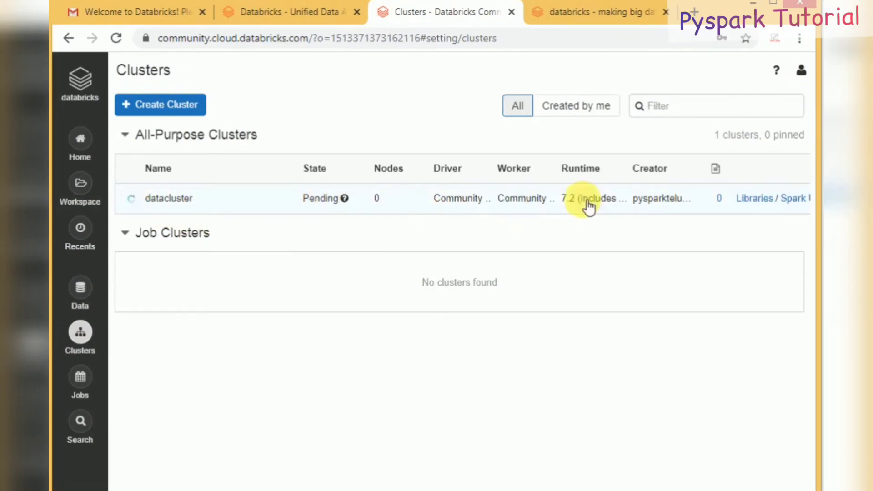
{"action": "left_click", "coordinate": [501, 201]}
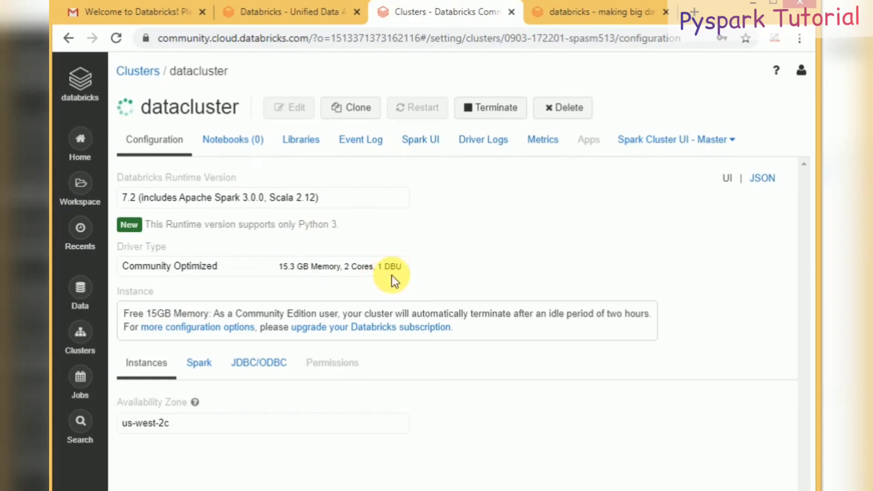
Step: Review datacluster's 1 DBU driver type, attached notebooks, libraries, event log and Spark UI
{"action": "double_click", "coordinate": [395, 270]}
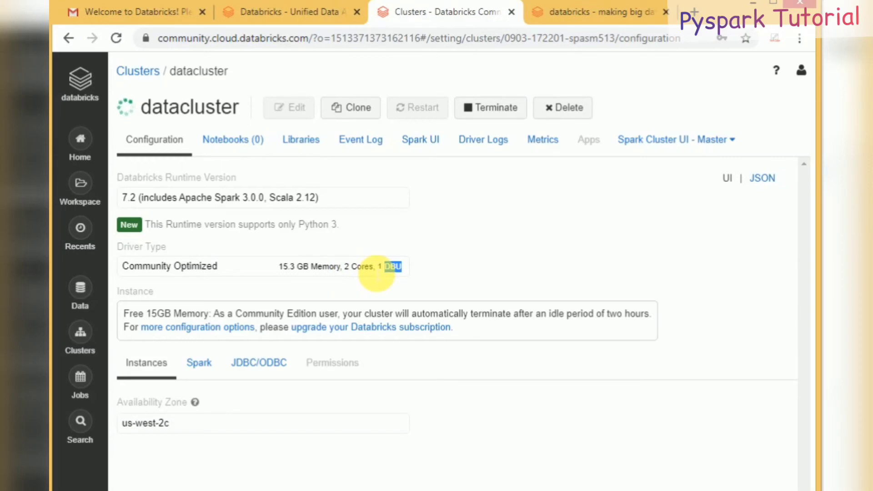
{"action": "left_click", "coordinate": [236, 141]}
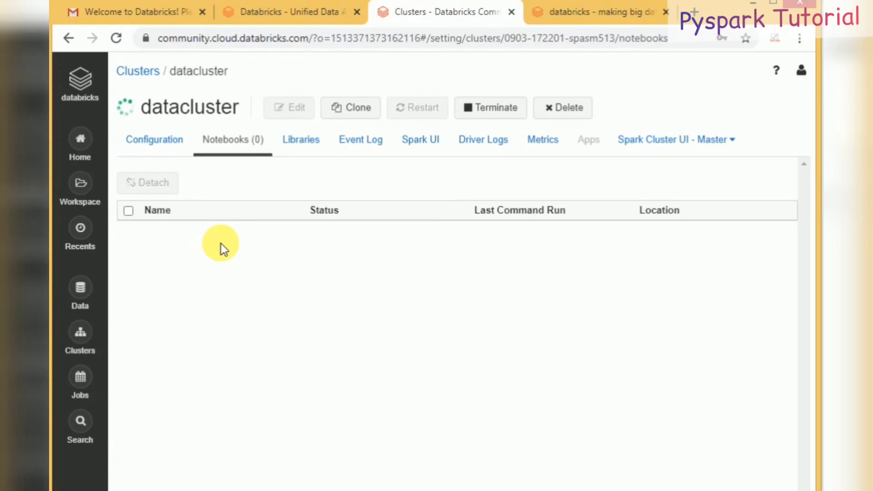
{"action": "left_click", "coordinate": [304, 143]}
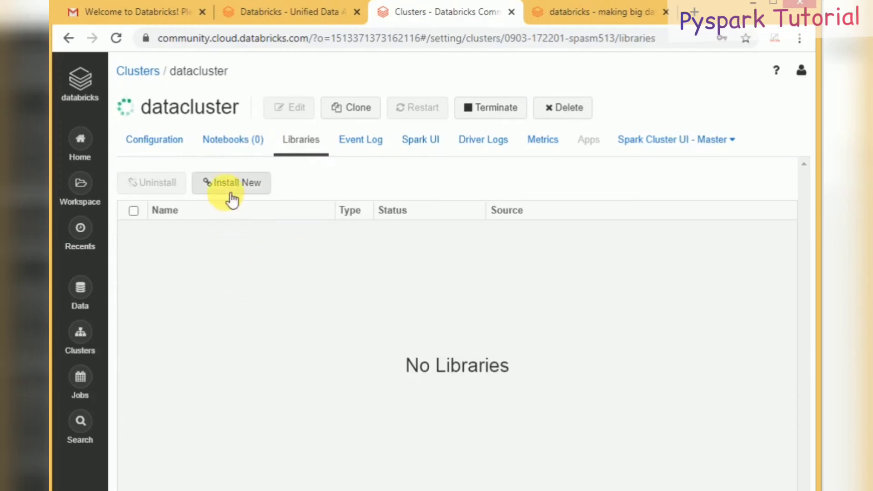
{"action": "left_click", "coordinate": [354, 142]}
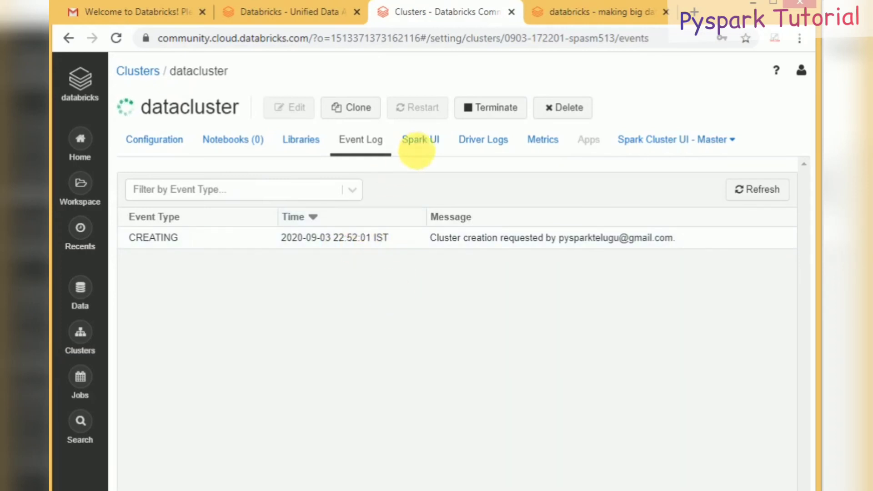
{"action": "left_click", "coordinate": [418, 150]}
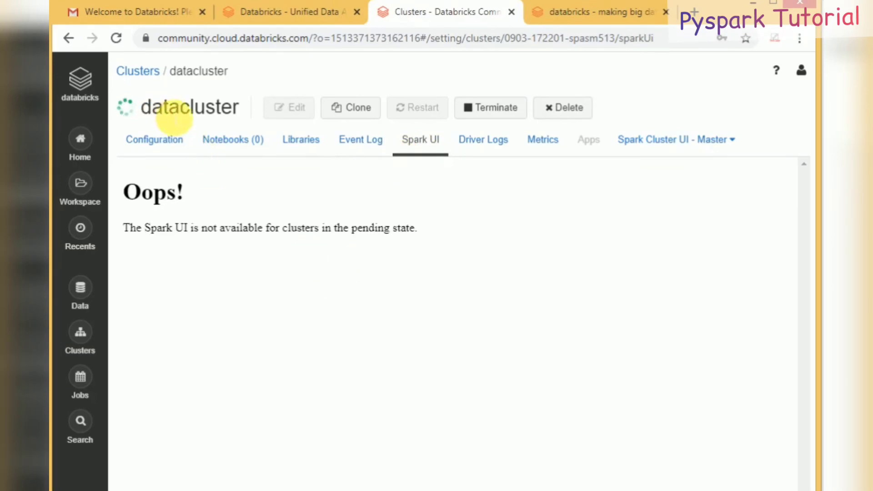
Step: Check the driver logs, metrics and Spark Cluster UI - Master, ending on Configuration
{"action": "left_click", "coordinate": [500, 148]}
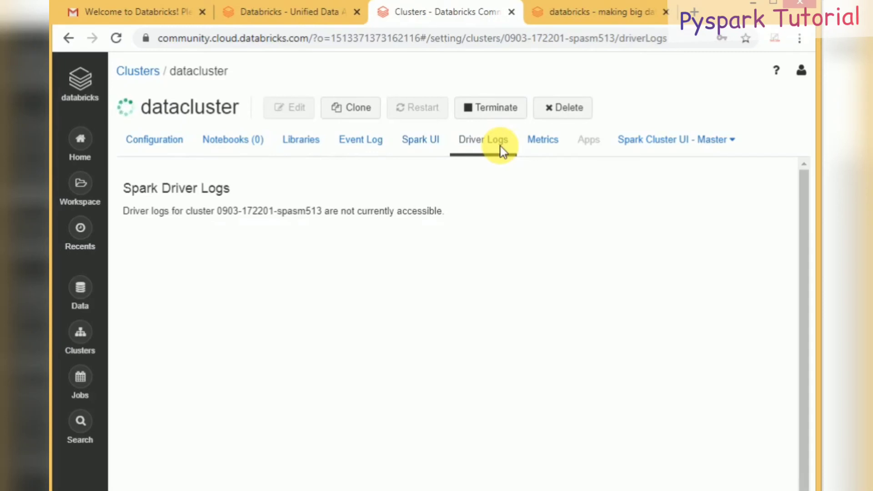
{"action": "left_click", "coordinate": [539, 150]}
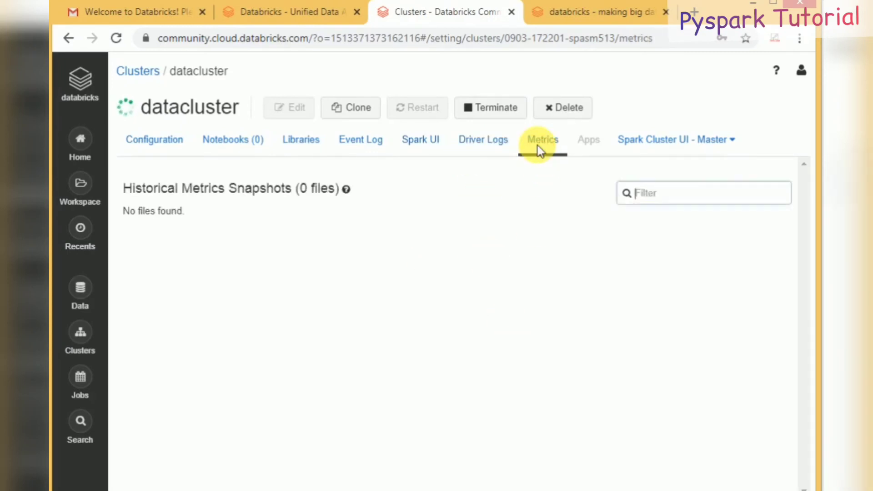
{"action": "left_click", "coordinate": [663, 146]}
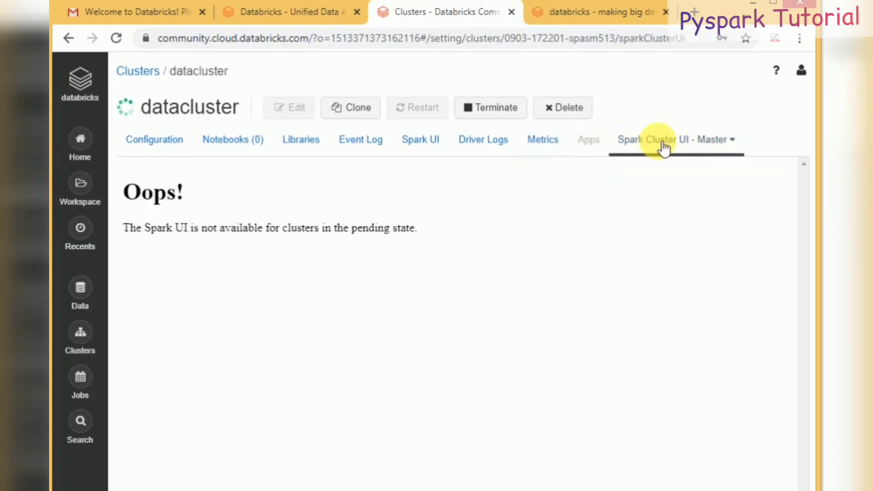
{"action": "left_click", "coordinate": [175, 148]}
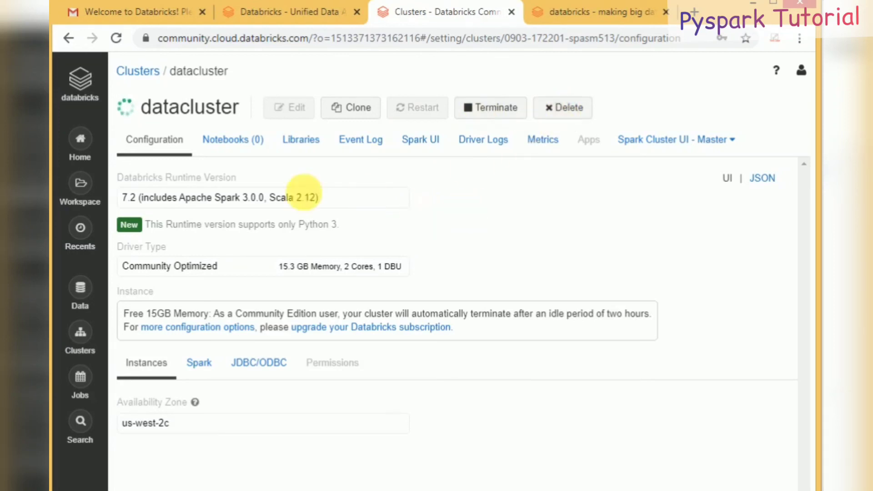
Step: Go back to the Clusters list and open the now-running datacluster
{"action": "left_click", "coordinate": [150, 77]}
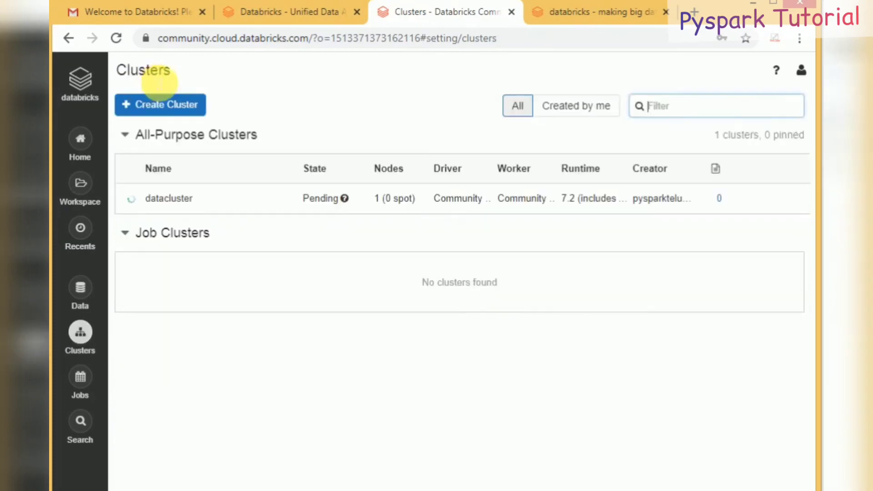
{"action": "left_click", "coordinate": [560, 111]}
{"action": "left_click", "coordinate": [524, 111]}
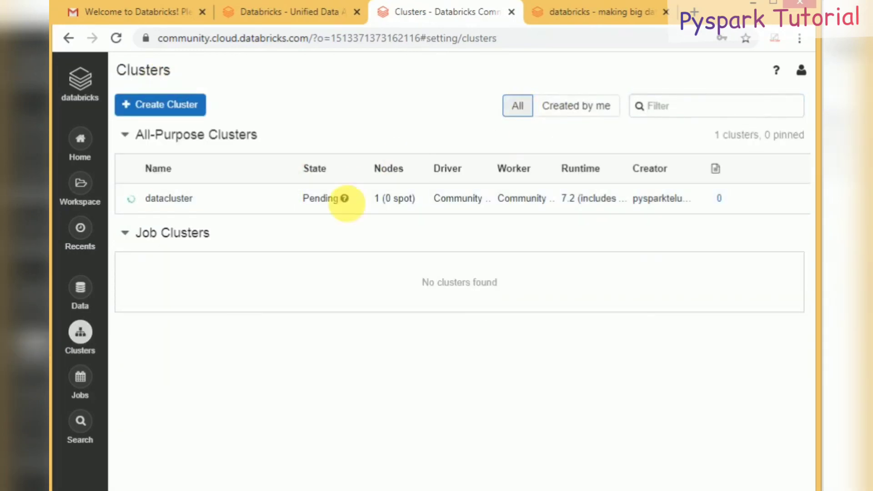
{"action": "left_click", "coordinate": [347, 205]}
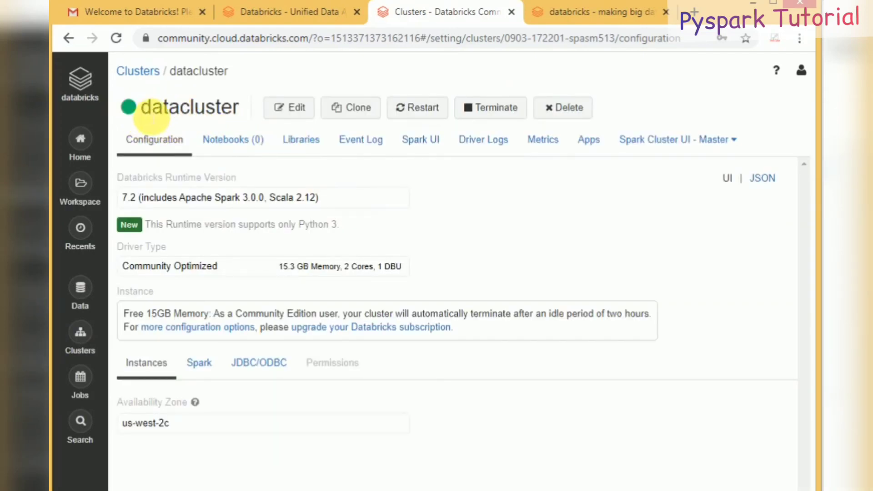
Step: Check datacluster's Spark UI and scroll its driver logs, then open the Workspace browser
{"action": "left_click", "coordinate": [430, 140]}
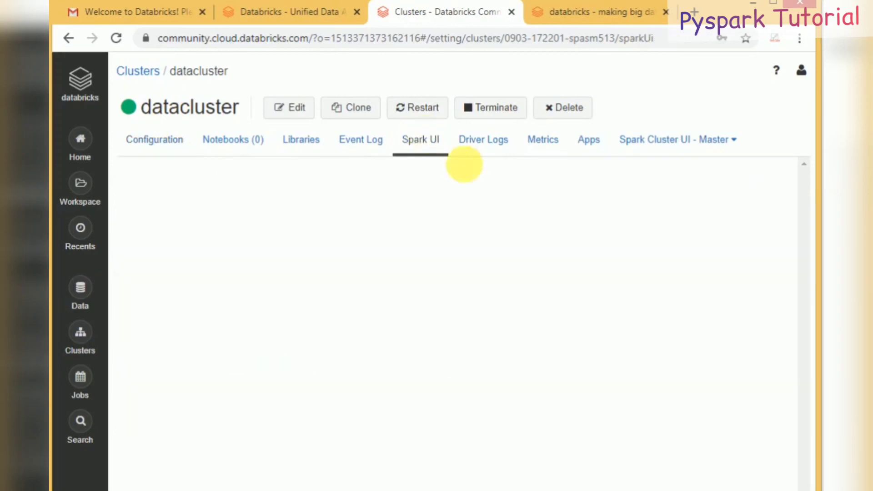
{"action": "left_click", "coordinate": [488, 151]}
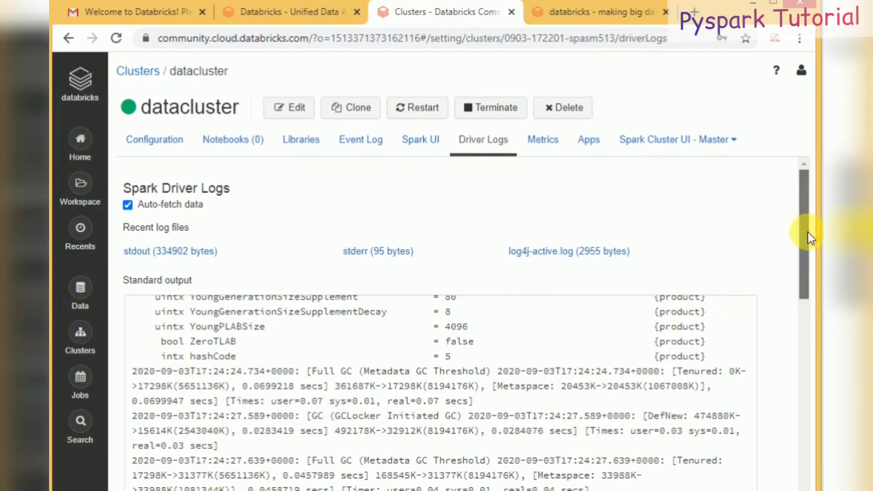
{"action": "left_click_drag", "start_coordinate": [809, 237], "coordinate": [801, 101]}
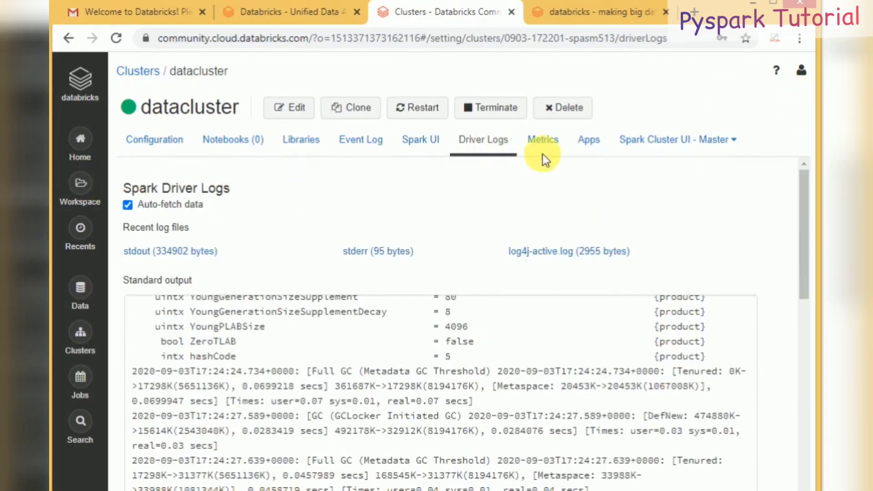
{"action": "left_click", "coordinate": [82, 183]}
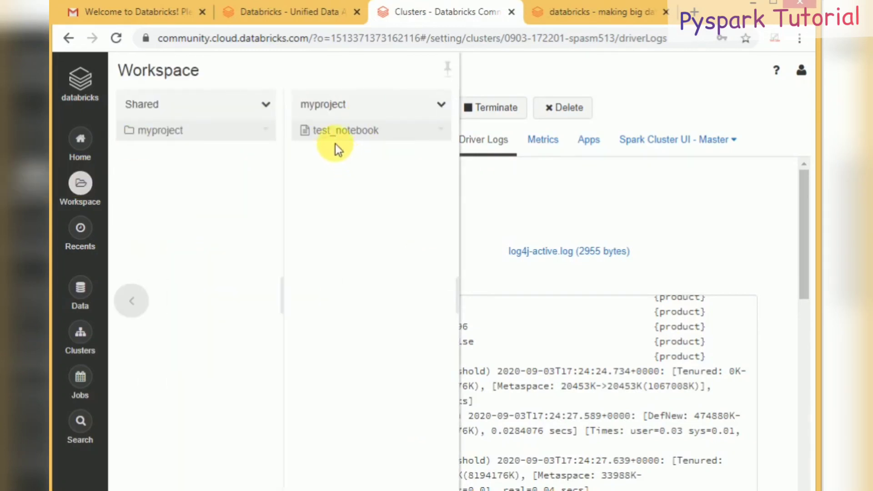
Step: Open Users > your folder > 2020-09-03 - DBFS Example and attach it to datacluster
{"action": "left_click", "coordinate": [131, 300]}
{"action": "left_click", "coordinate": [163, 152]}
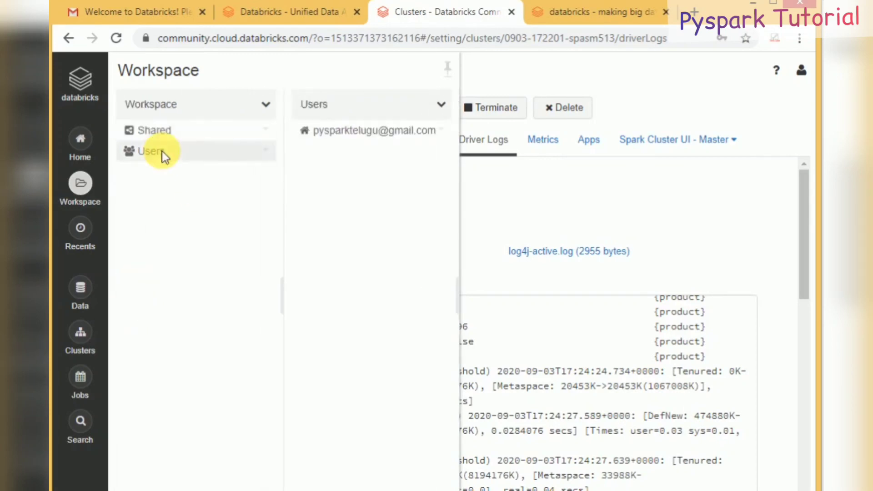
{"action": "left_click", "coordinate": [329, 137]}
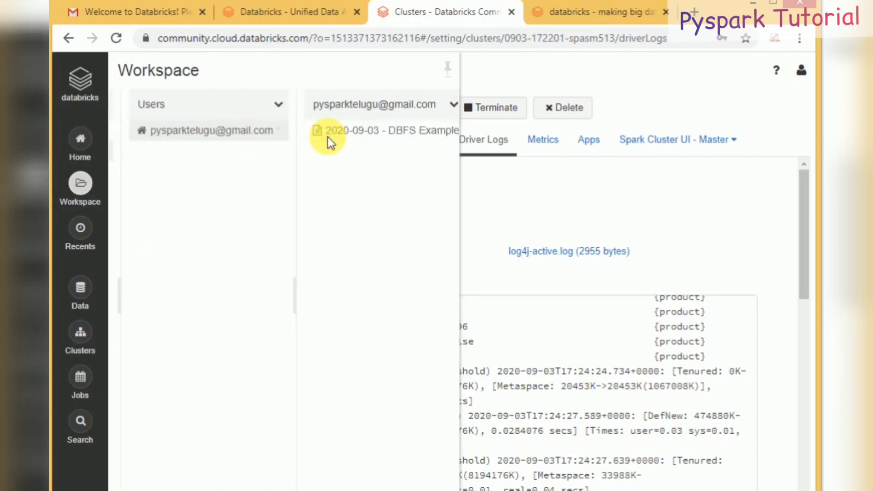
{"action": "left_click", "coordinate": [356, 135]}
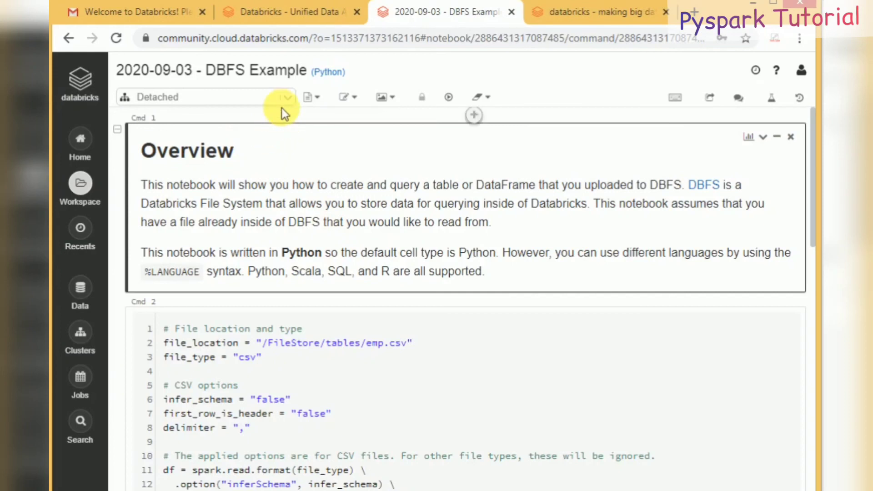
{"action": "left_click", "coordinate": [288, 97]}
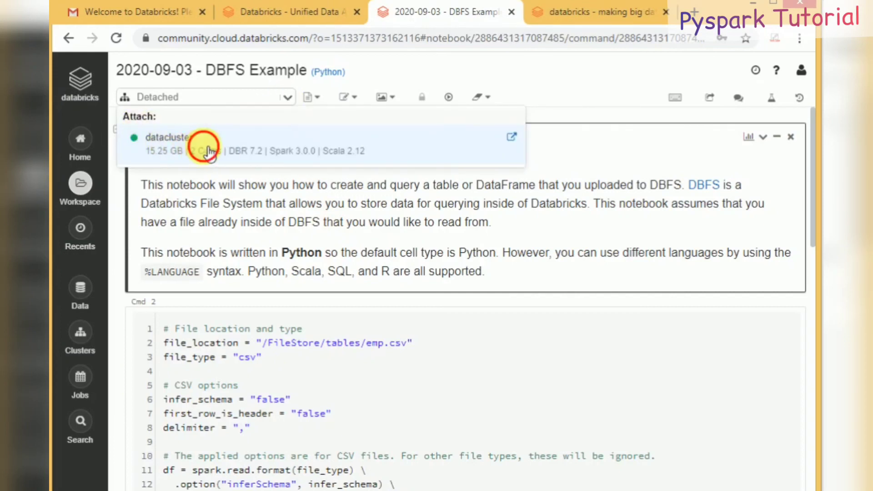
{"action": "left_click", "coordinate": [150, 145]}
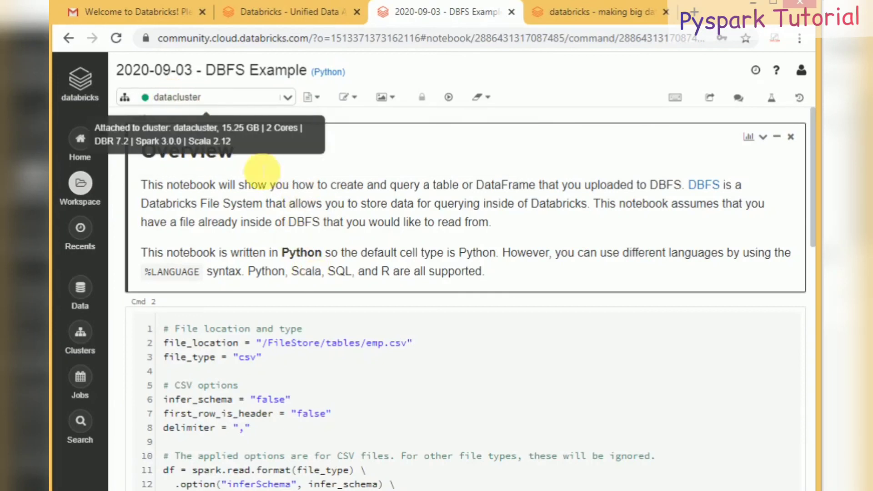
Step: Run all notebook cells and scroll through the 16-row emp.csv table output
{"action": "left_click", "coordinate": [449, 98]}
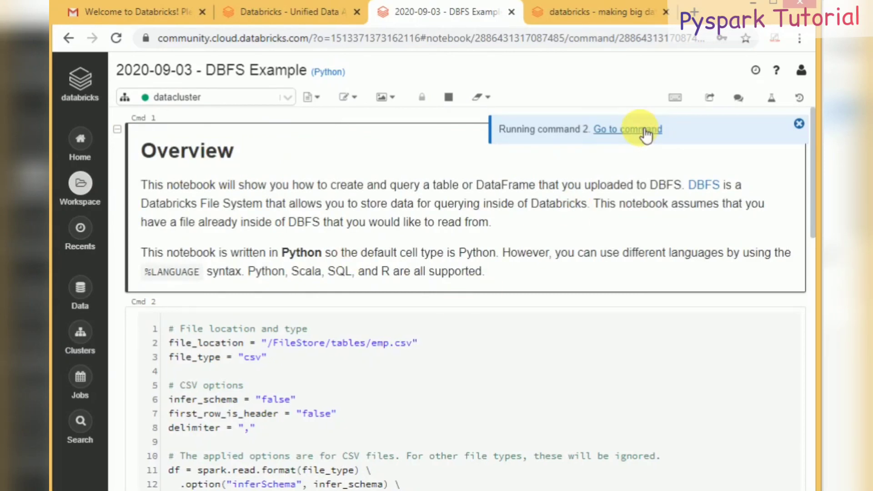
{"action": "left_click", "coordinate": [645, 130]}
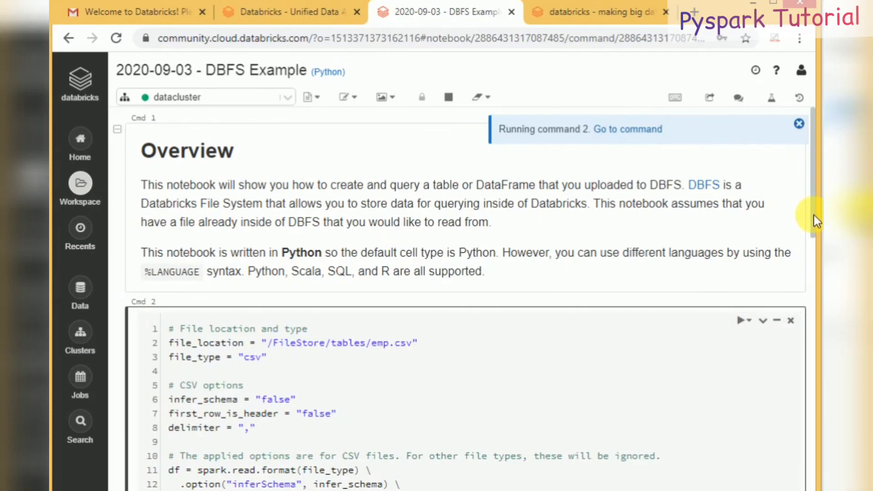
{"action": "left_click_drag", "start_coordinate": [814, 214], "coordinate": [806, 451]}
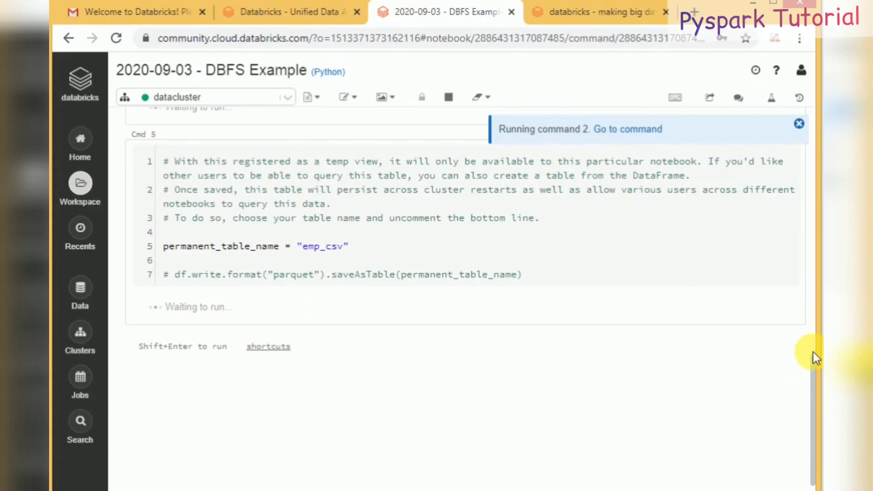
{"action": "left_click_drag", "start_coordinate": [813, 353], "coordinate": [806, 235]}
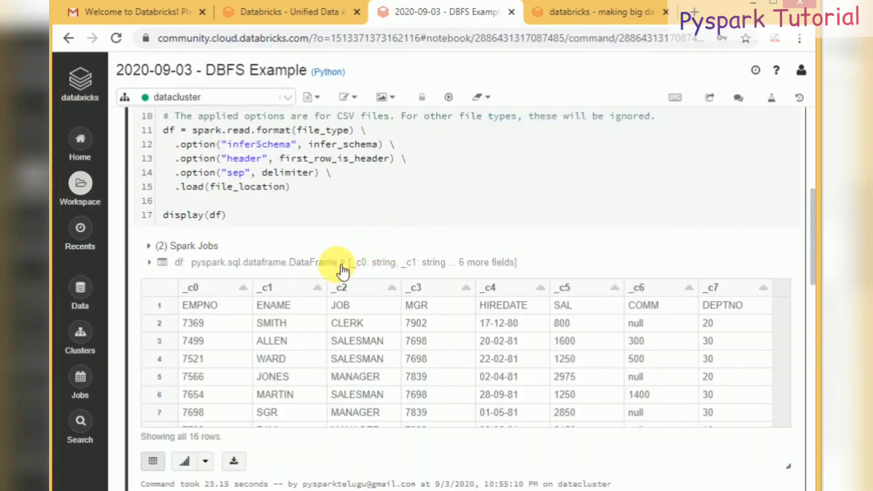
{"action": "left_click_drag", "start_coordinate": [814, 216], "coordinate": [813, 313]}
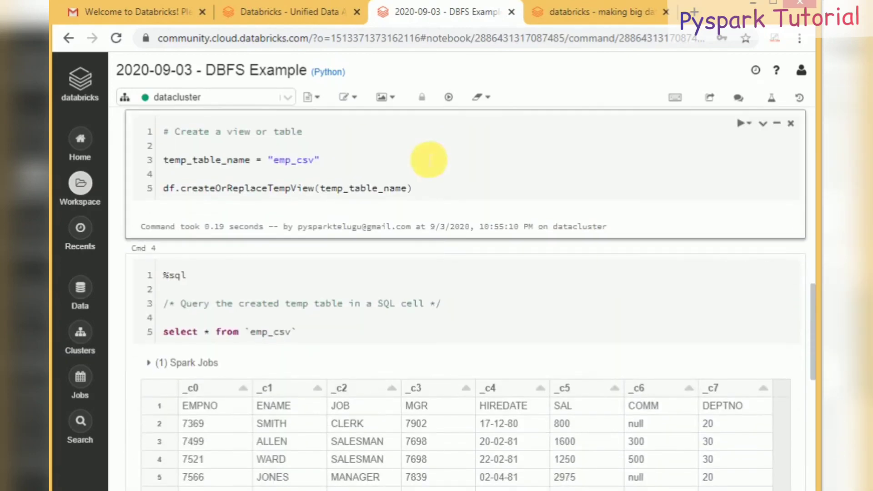
Step: Review the emp_csv SQL query results in Cmd 4, then return to the Clusters list
{"action": "left_click", "coordinate": [329, 348]}
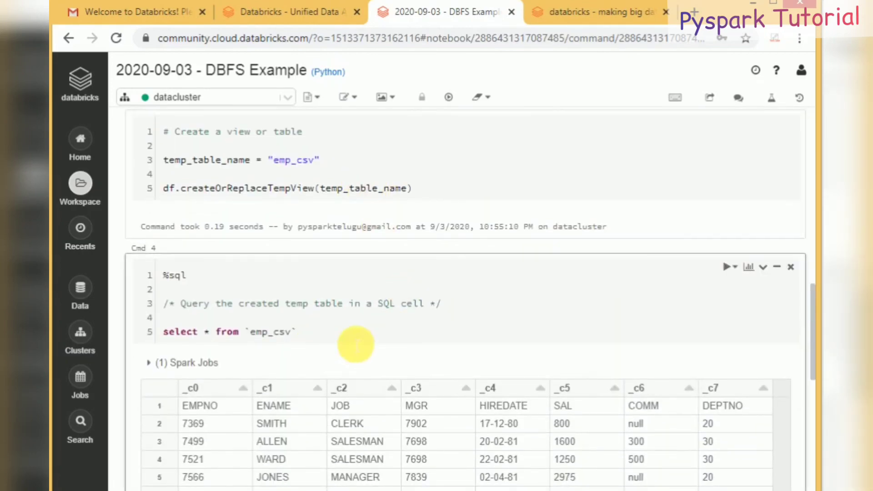
{"action": "left_click_drag", "start_coordinate": [814, 323], "coordinate": [806, 408]}
{"action": "left_click_drag", "start_coordinate": [807, 408], "coordinate": [815, 132]}
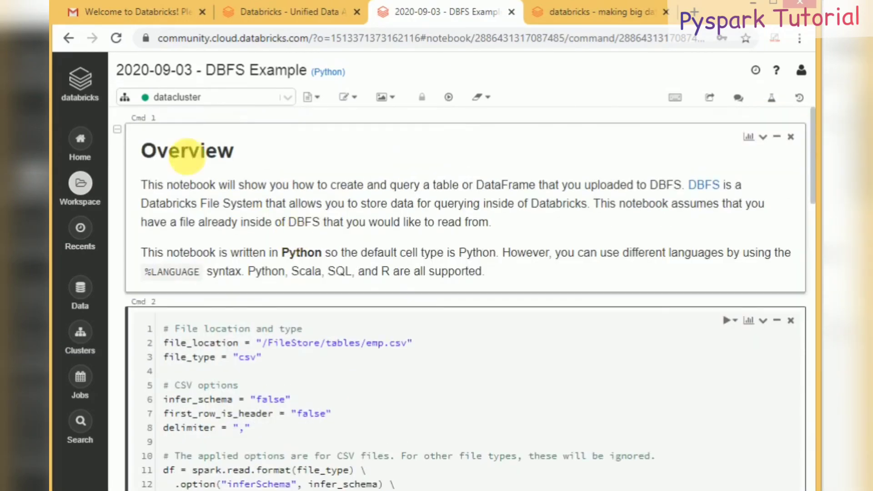
{"action": "left_click", "coordinate": [93, 338]}
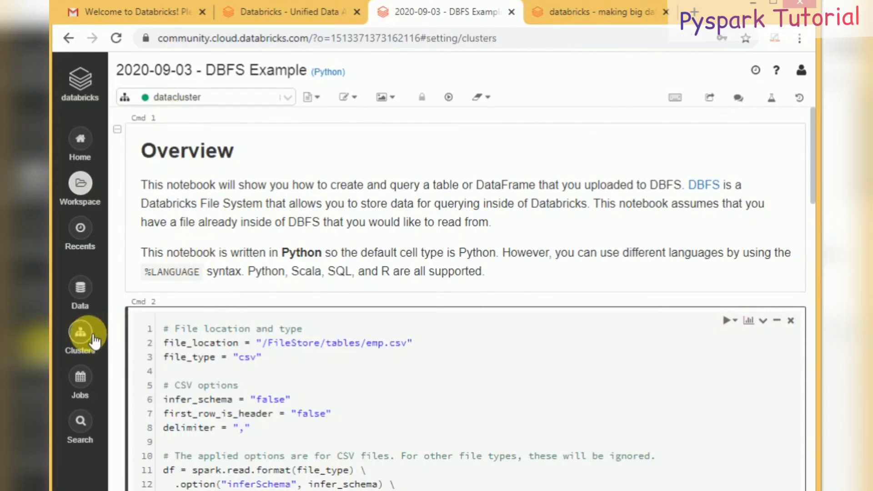
Step: Begin a new cluster named test_cluster, then abandon it and return to the Welcome page
{"action": "left_click", "coordinate": [193, 109]}
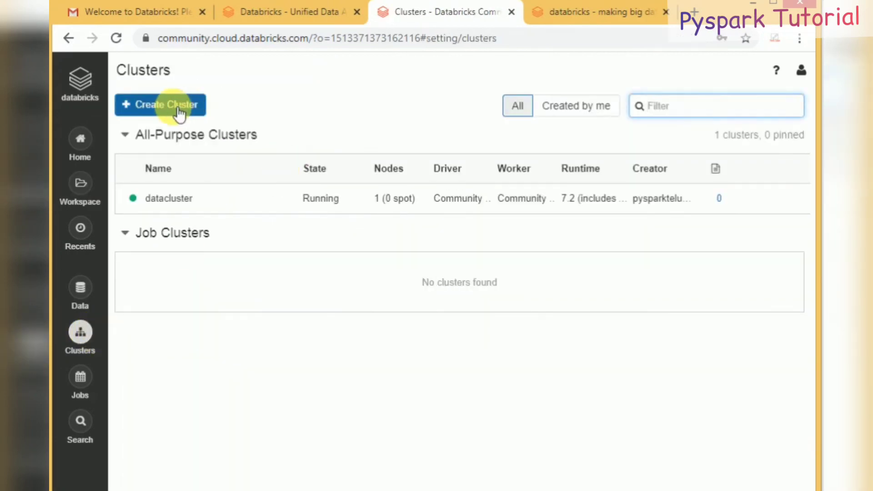
{"action": "left_click", "coordinate": [278, 166]}
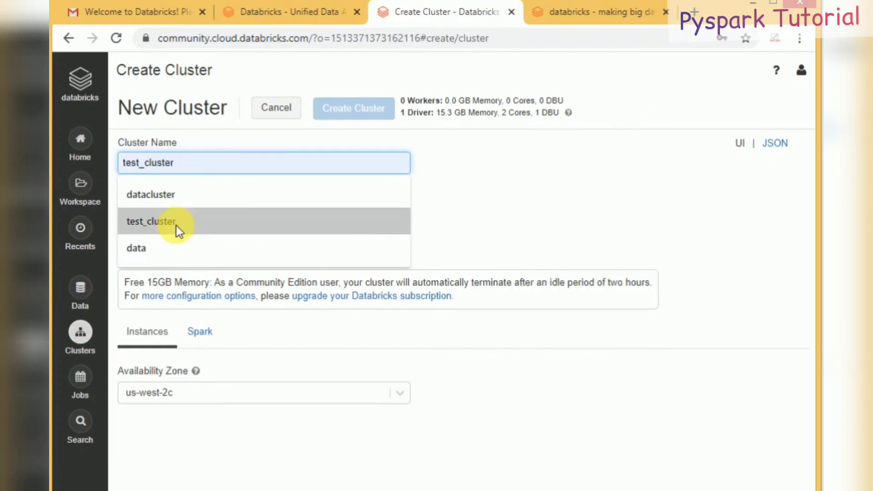
{"action": "left_click", "coordinate": [177, 226]}
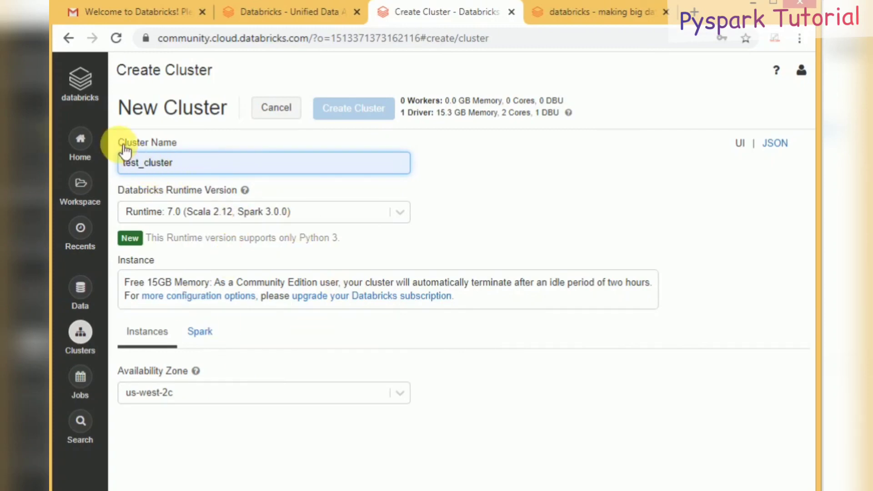
{"action": "left_click", "coordinate": [78, 84]}
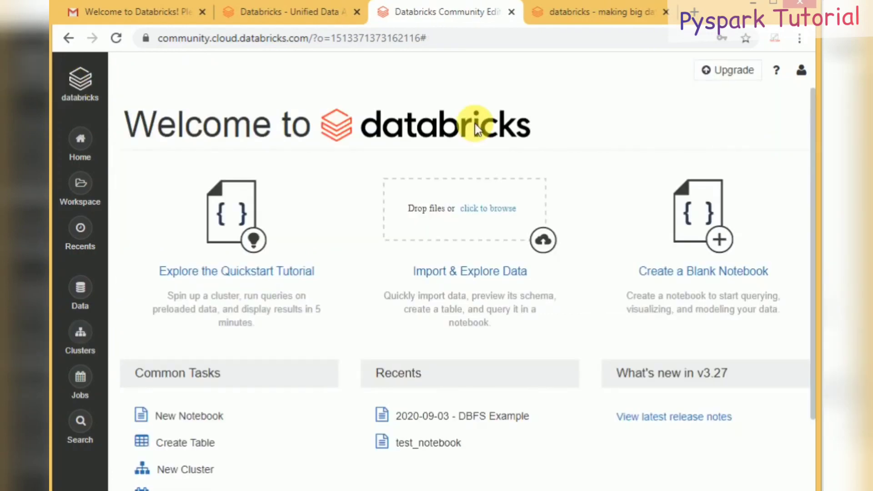